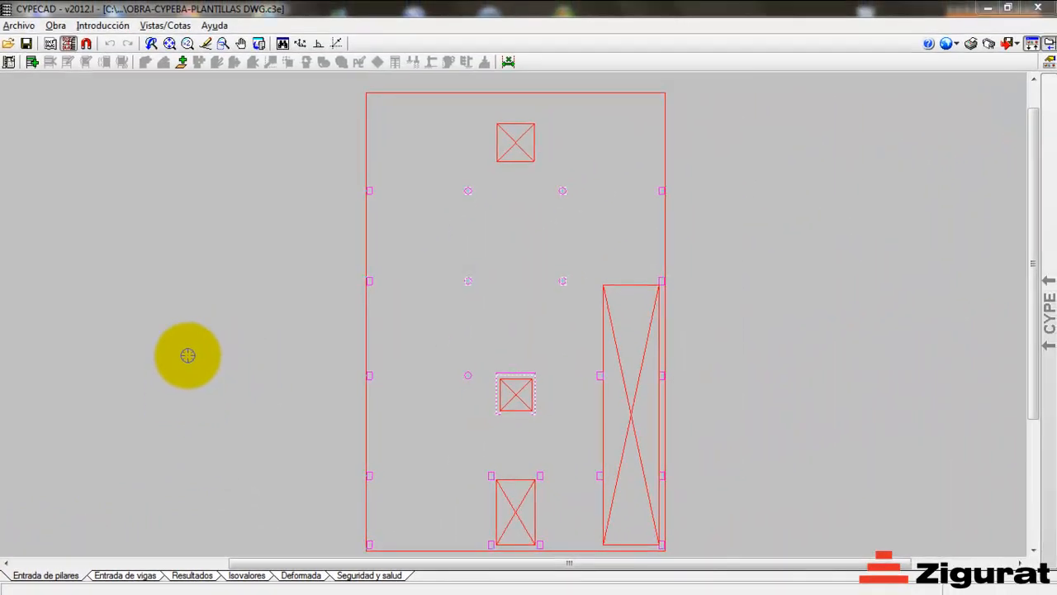
left_click(52, 27)
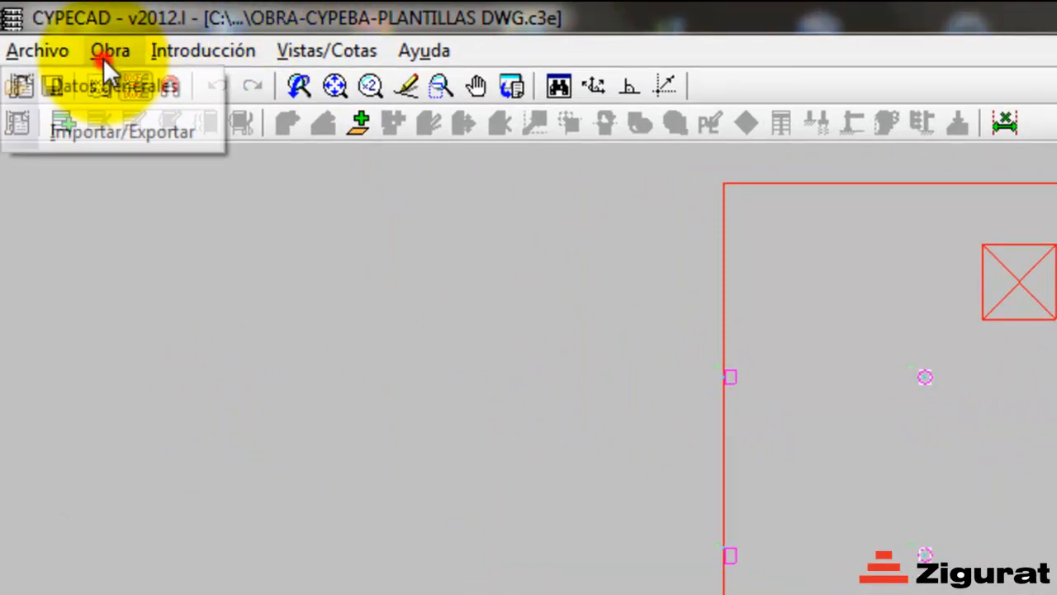
mouse_move(178, 50)
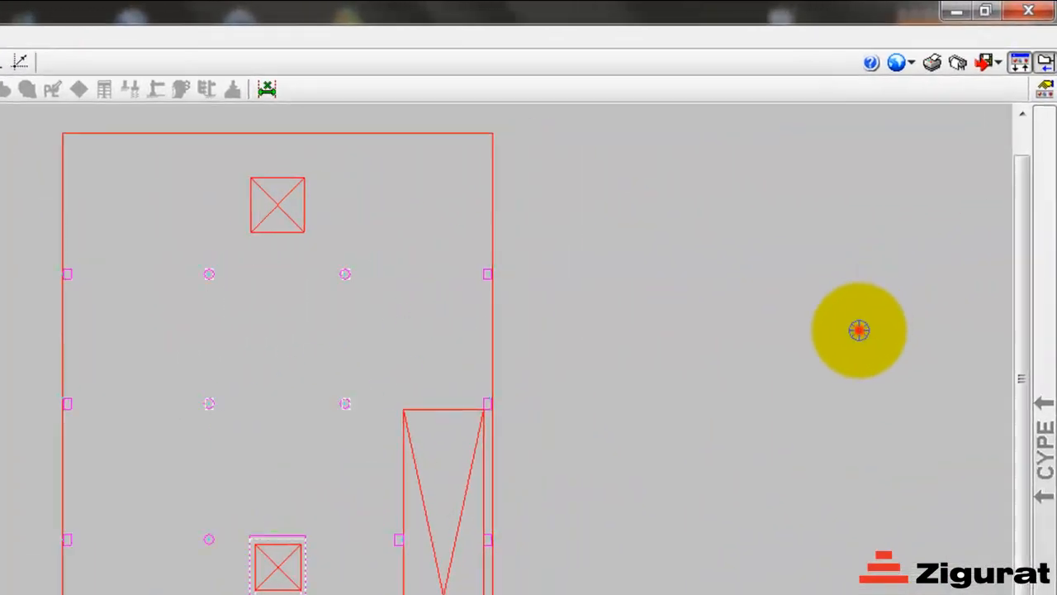
Start adding new floors as ungrouped (Sueltas) and set the number of floors to insert to 9
mouse_move(1046, 329)
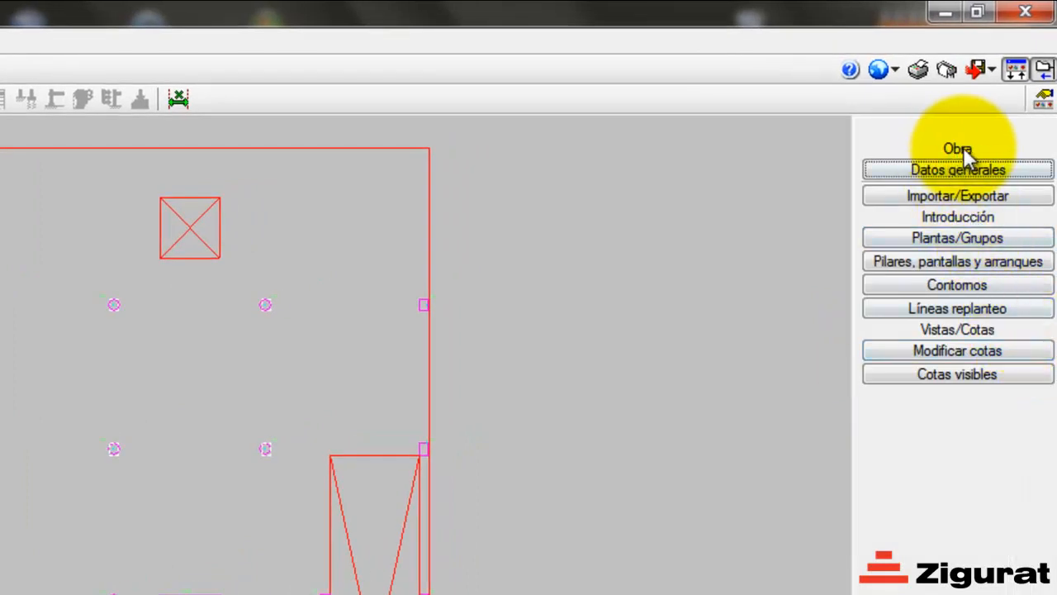
left_click(946, 242)
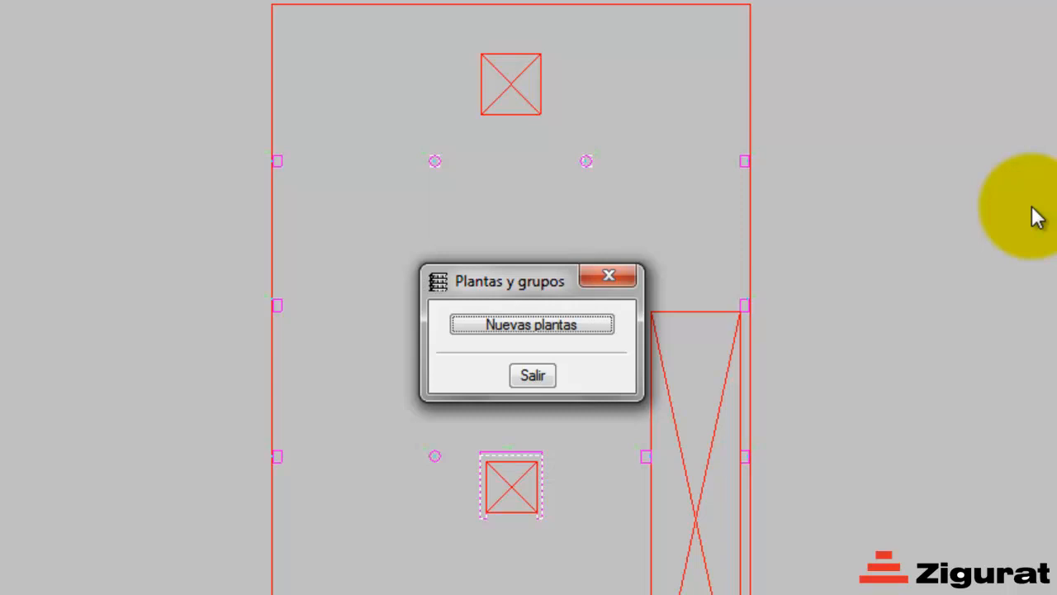
left_click(552, 326)
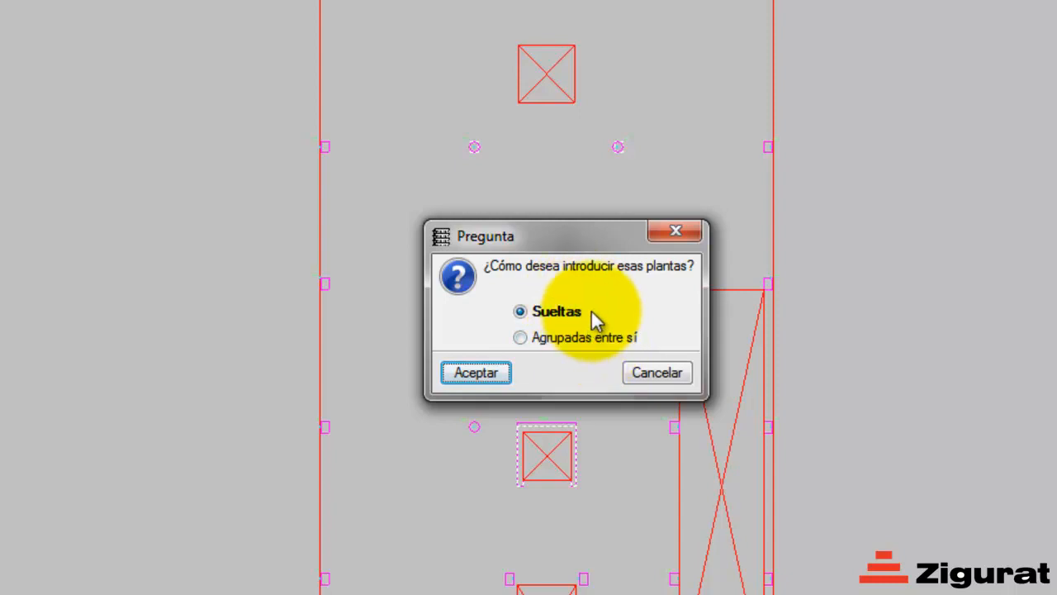
left_click(477, 377)
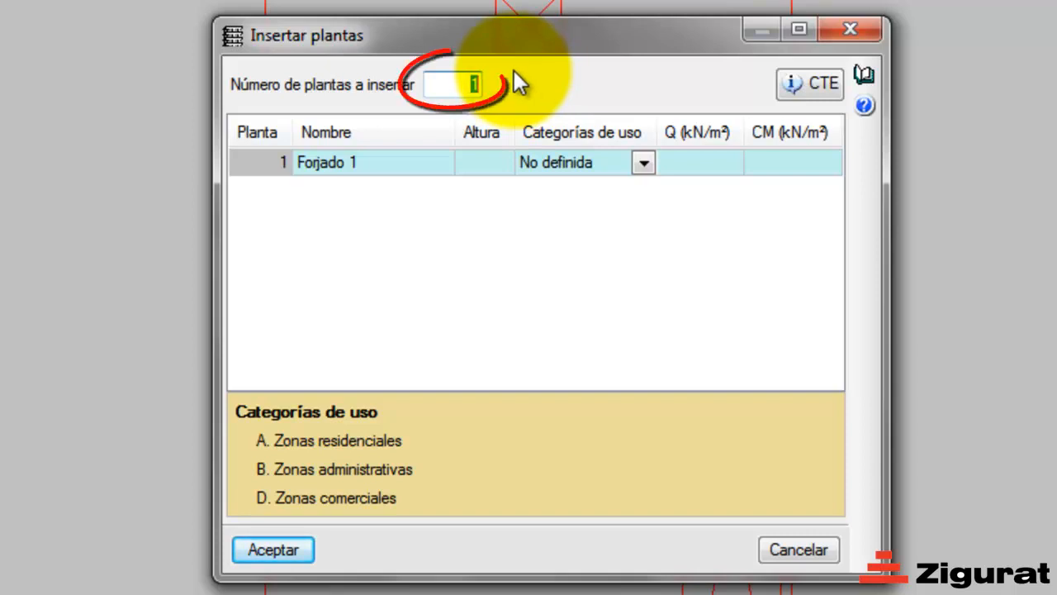
type("9")
key("Tab")
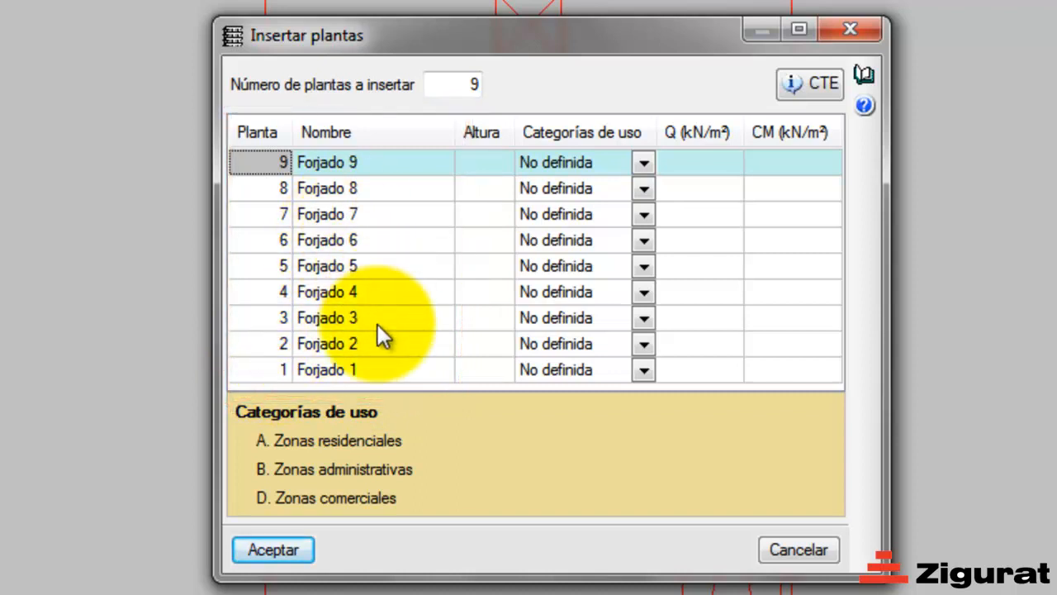
Name floors 1 to 4 PL.BAJA, PL.1, PL.2 and PL.3 in ascending order
left_click(376, 370)
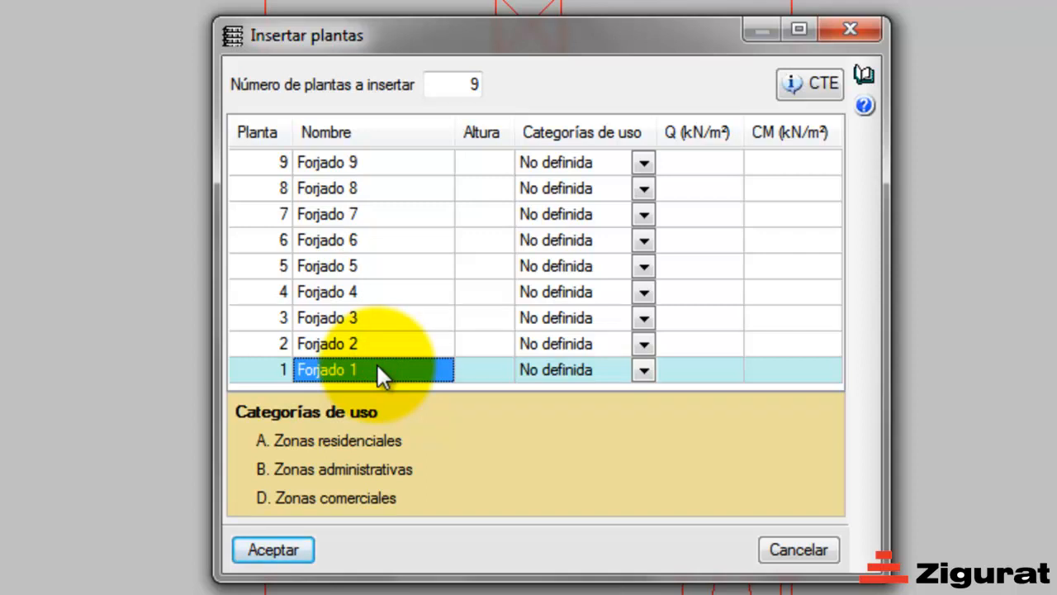
type("PL")
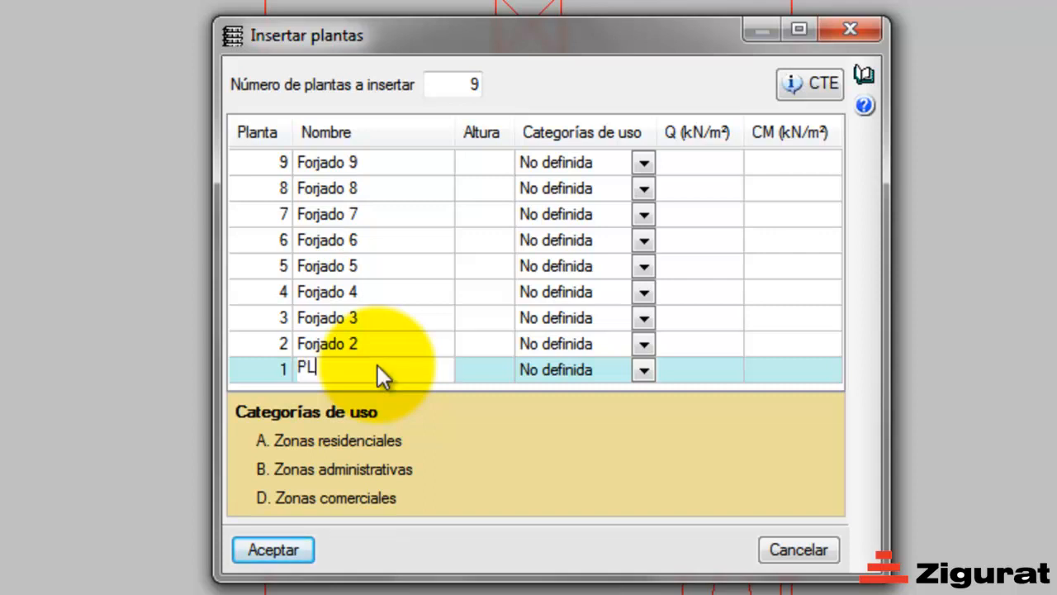
type(".BAJA")
left_click(385, 338)
type("PL.1")
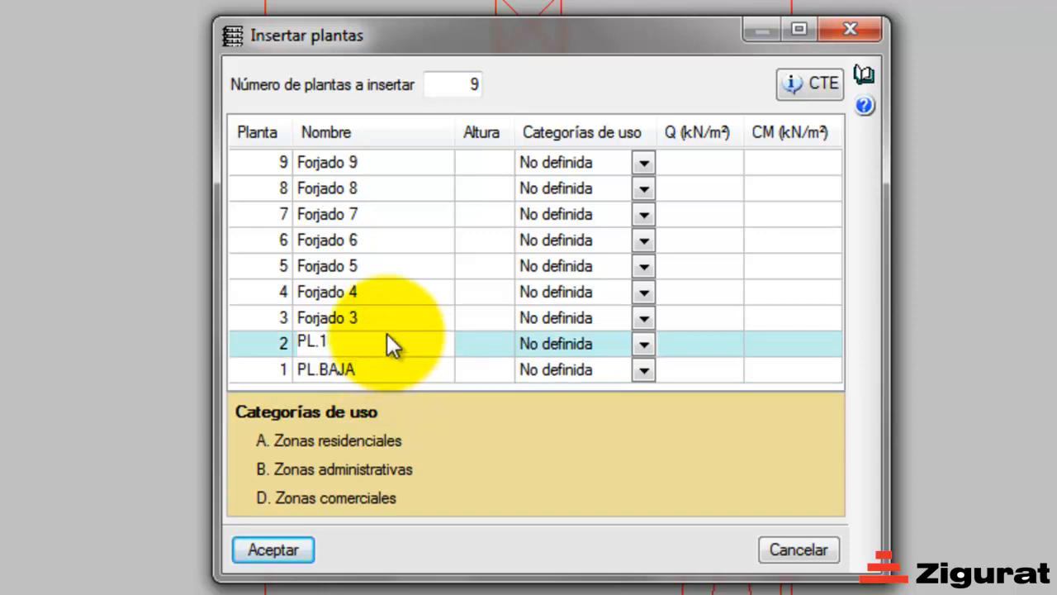
left_click(377, 317)
type("PL.2")
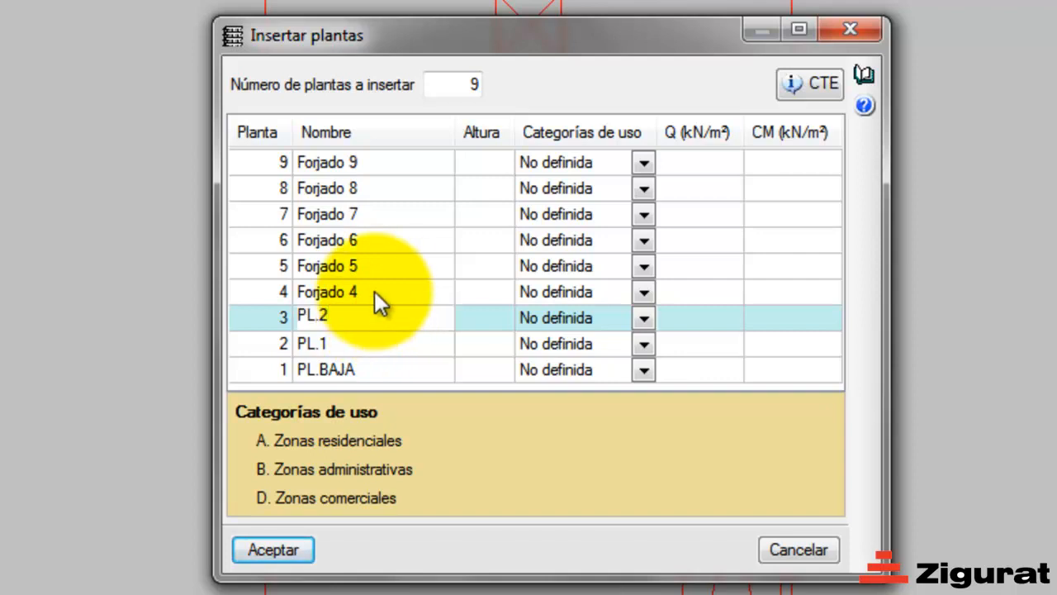
left_click(376, 291)
type("PL.3")
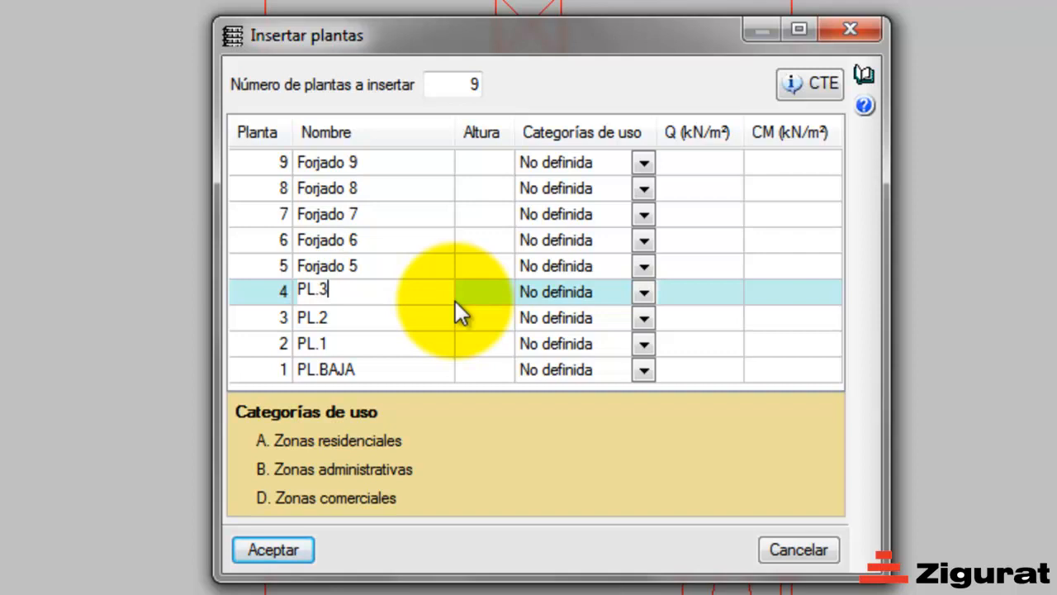
left_click(456, 300)
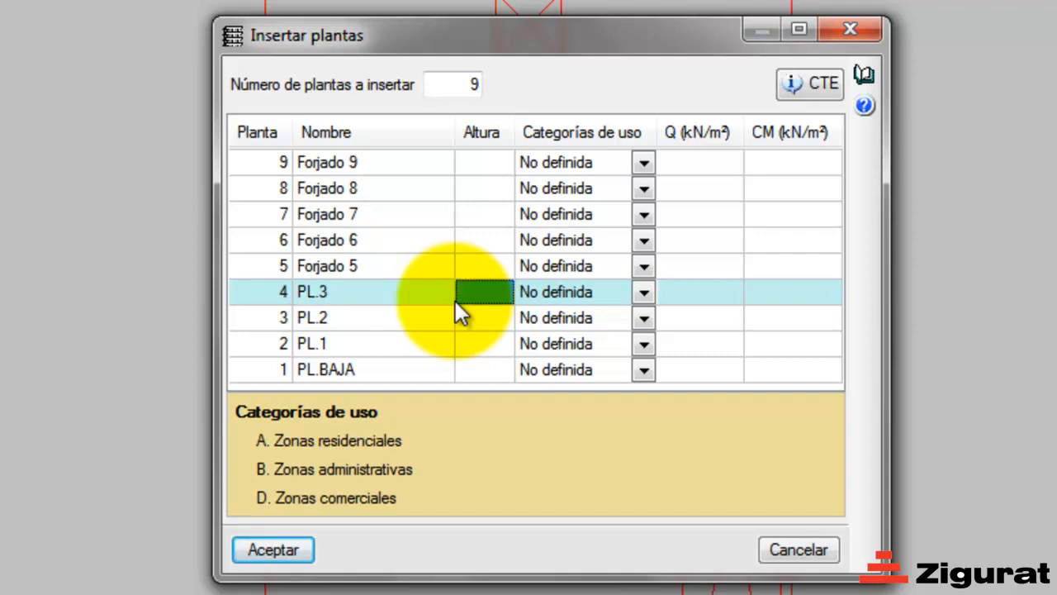
Name floors 5, 6 and 7 PL.4, PL.5 and PL.6 respectively
left_click(397, 269)
type("PL.4")
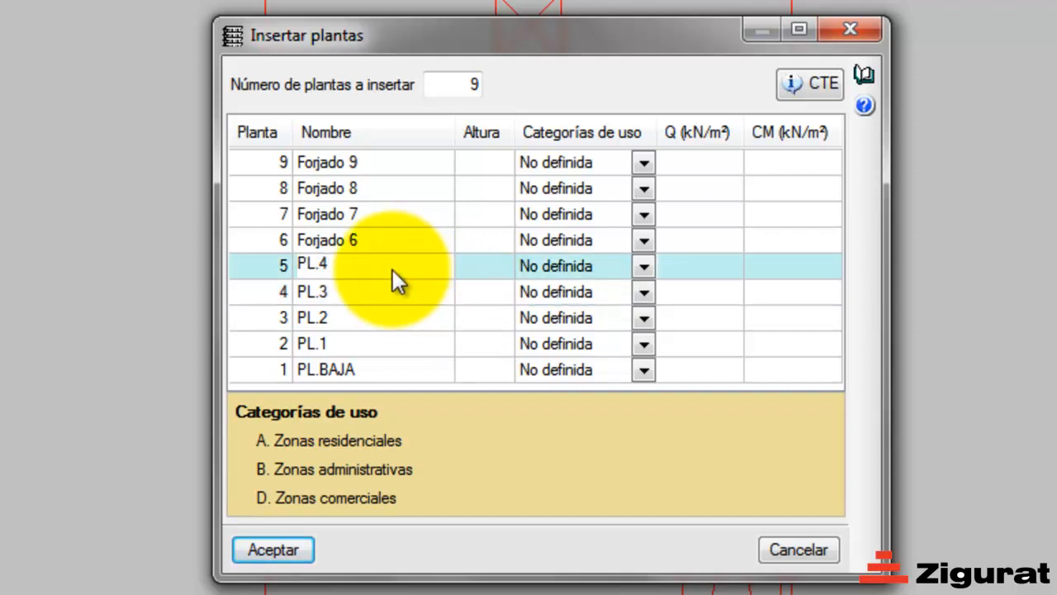
left_click(388, 241)
type("PL.5")
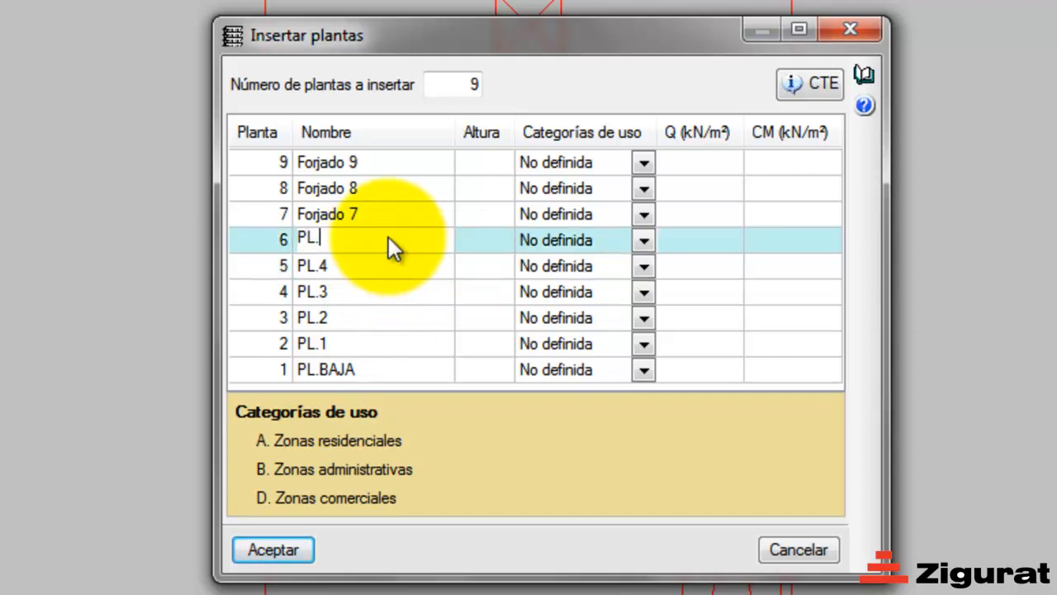
left_click(378, 215)
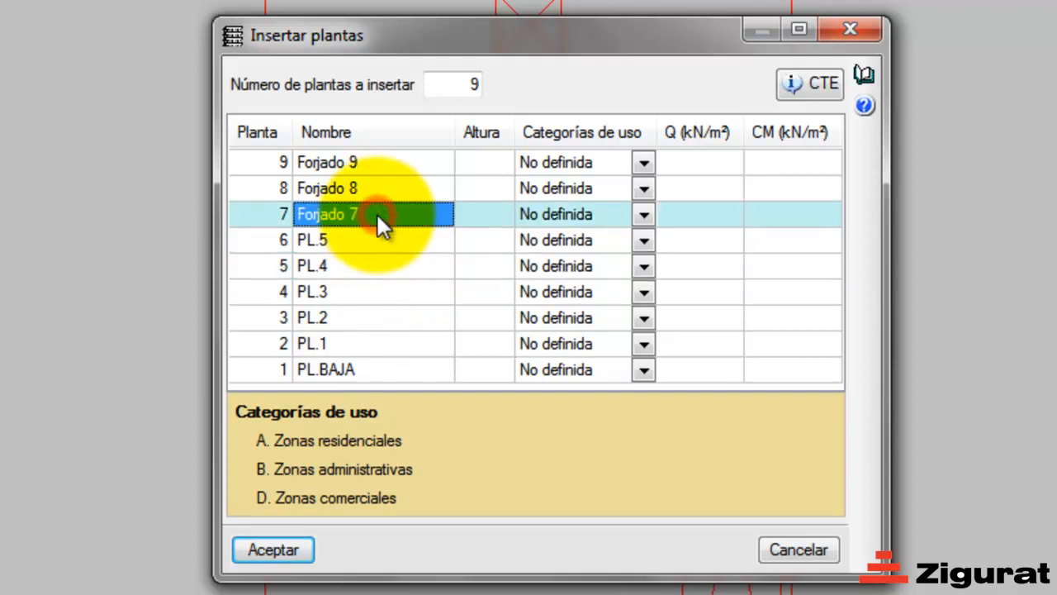
type("PL.6")
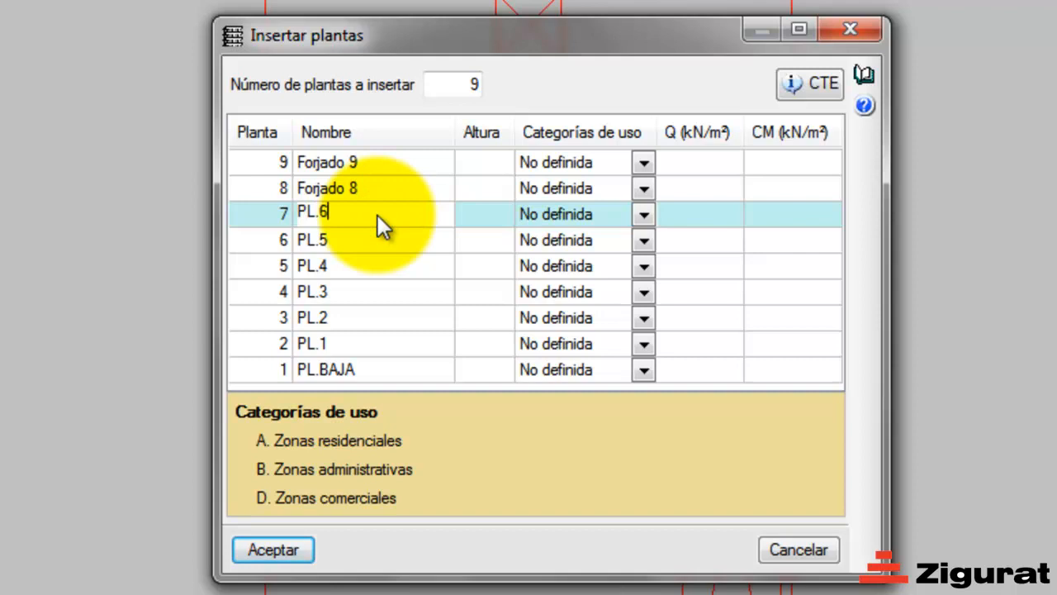
Name floor 8 PL.BAJOCUBIERTA and floor 9 PL.CUBIERTA
left_click(389, 189)
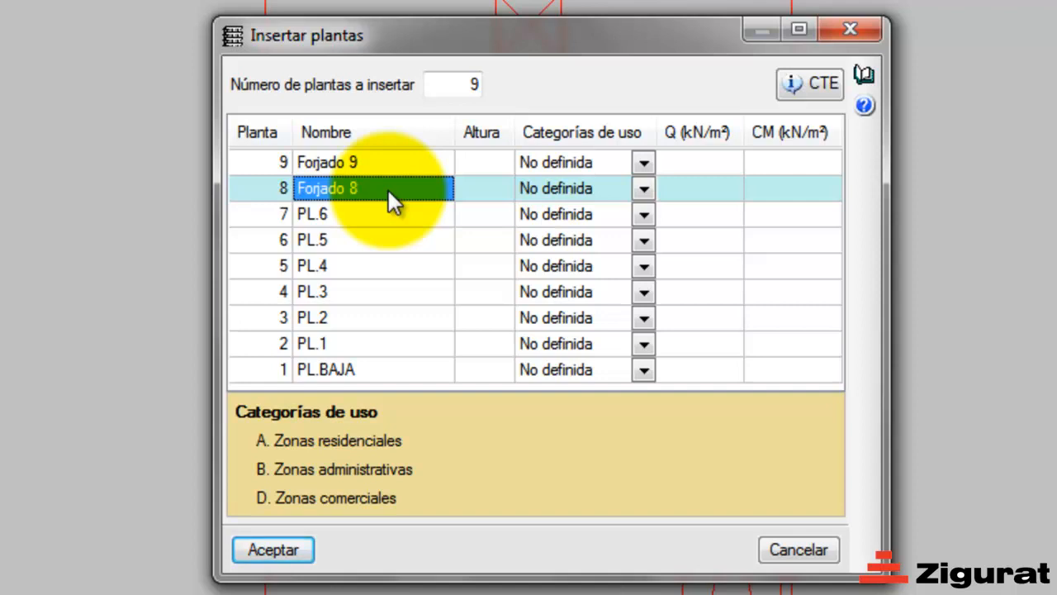
type("PL.")
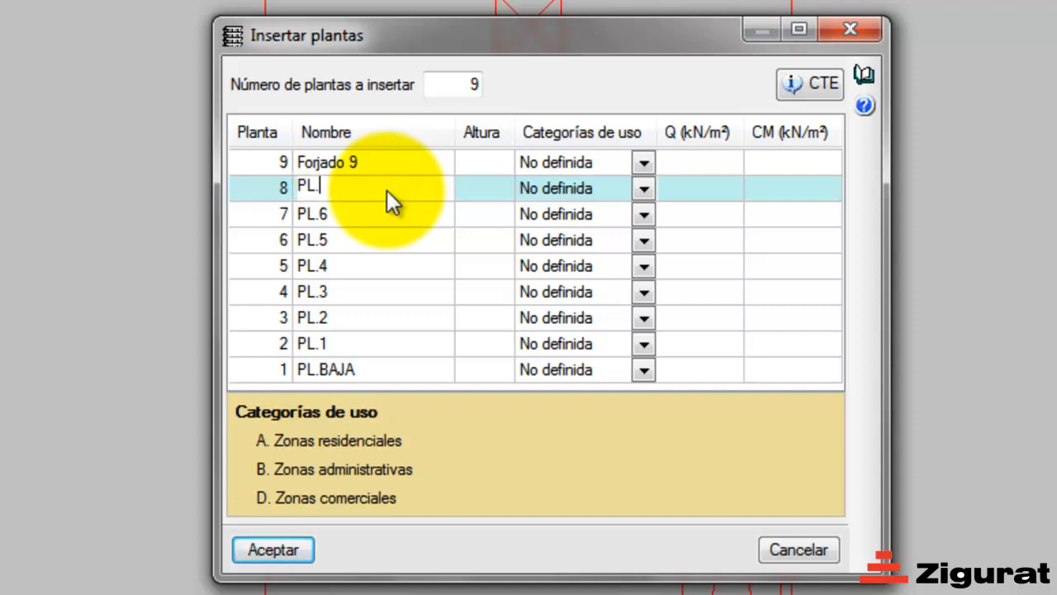
type("BAJOCUBIERTA")
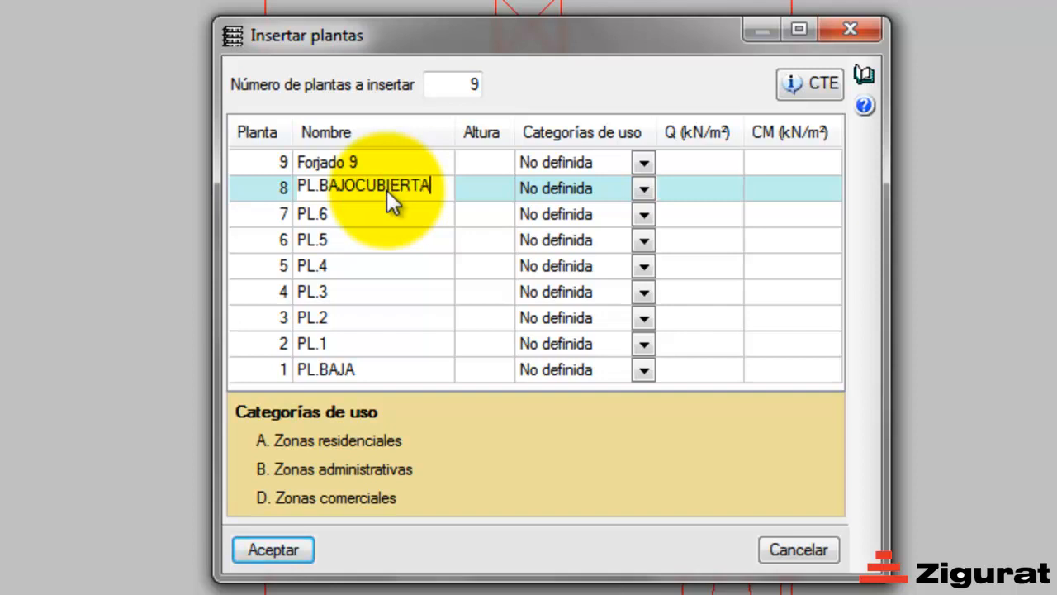
left_click(379, 160)
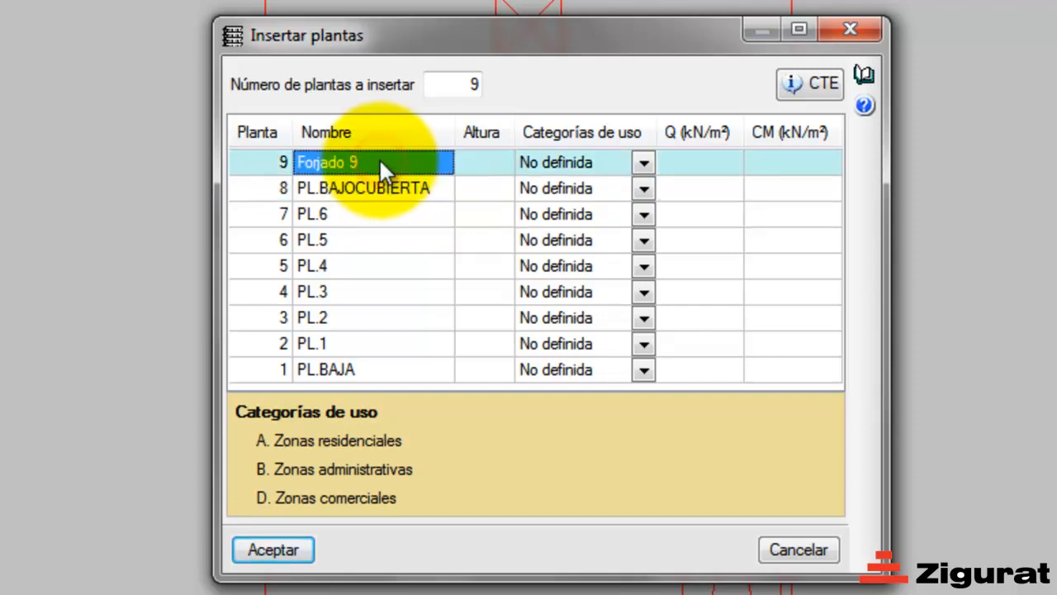
type("PL.CUB")
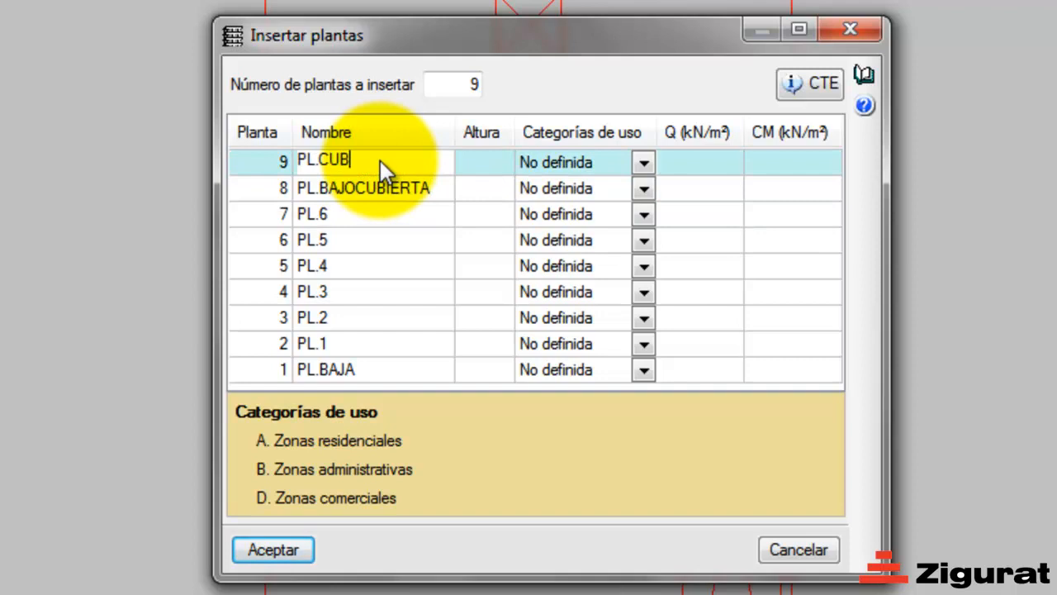
type("IERTA")
left_click(441, 195)
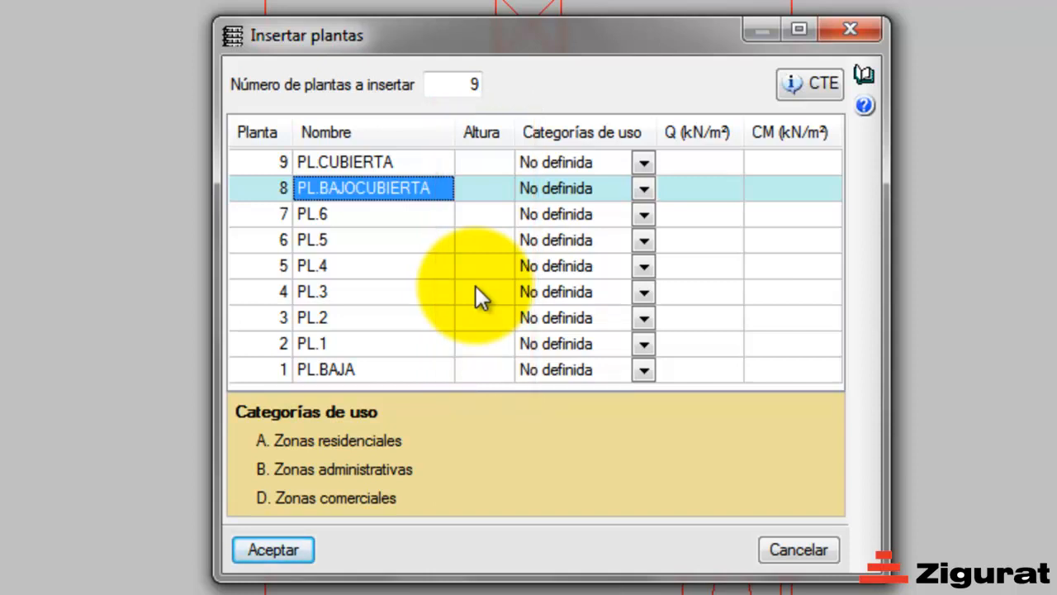
Set the height of the ground floor PL.BAJA to 3.10
left_click(485, 370)
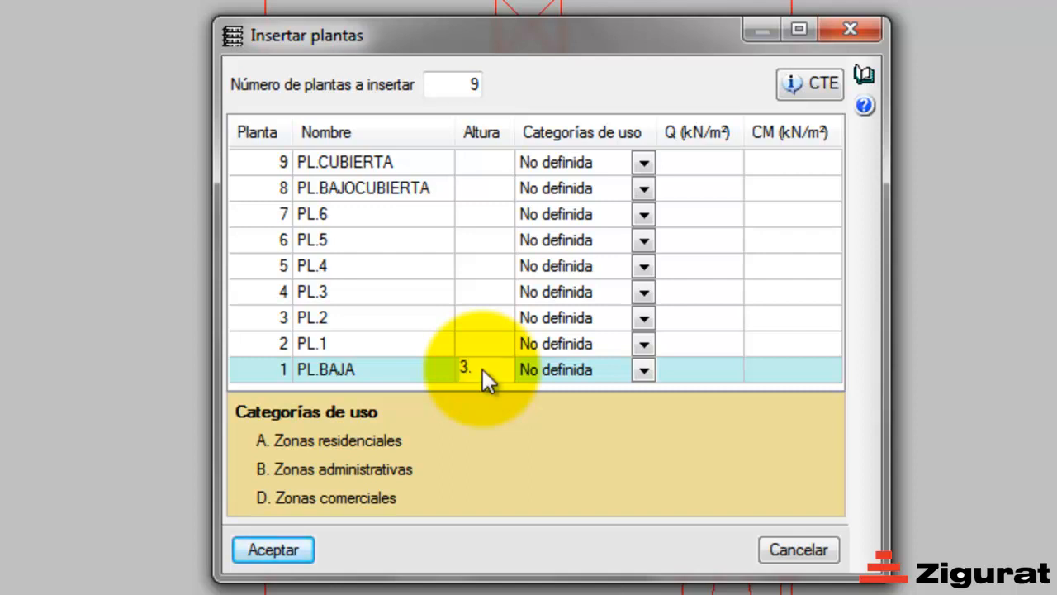
type("10")
key("Tab")
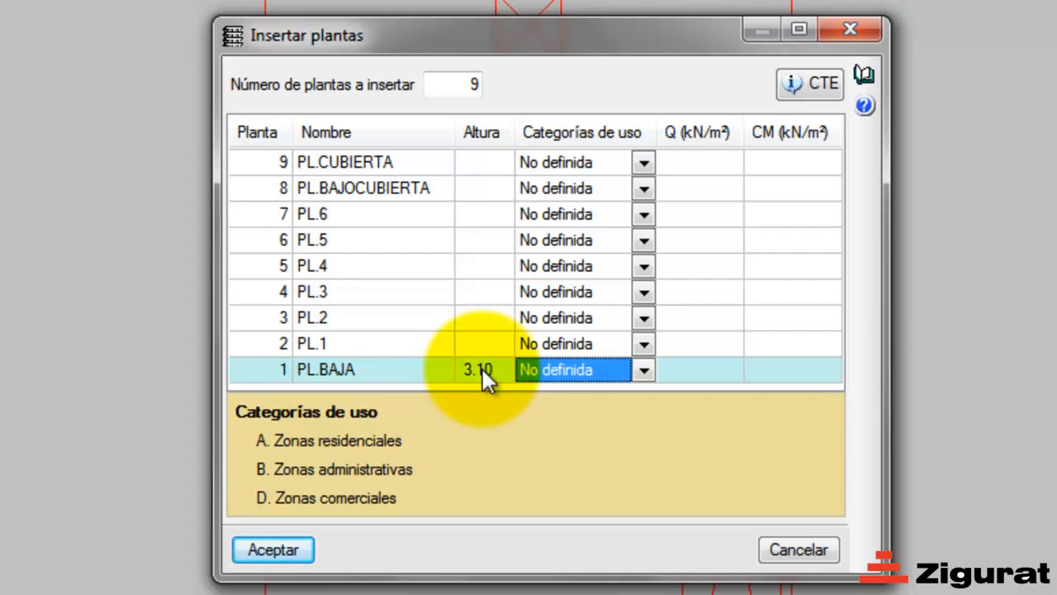
Set the height of floors PL.1, PL.2 and PL.3 to 3.00 each
left_click(479, 341)
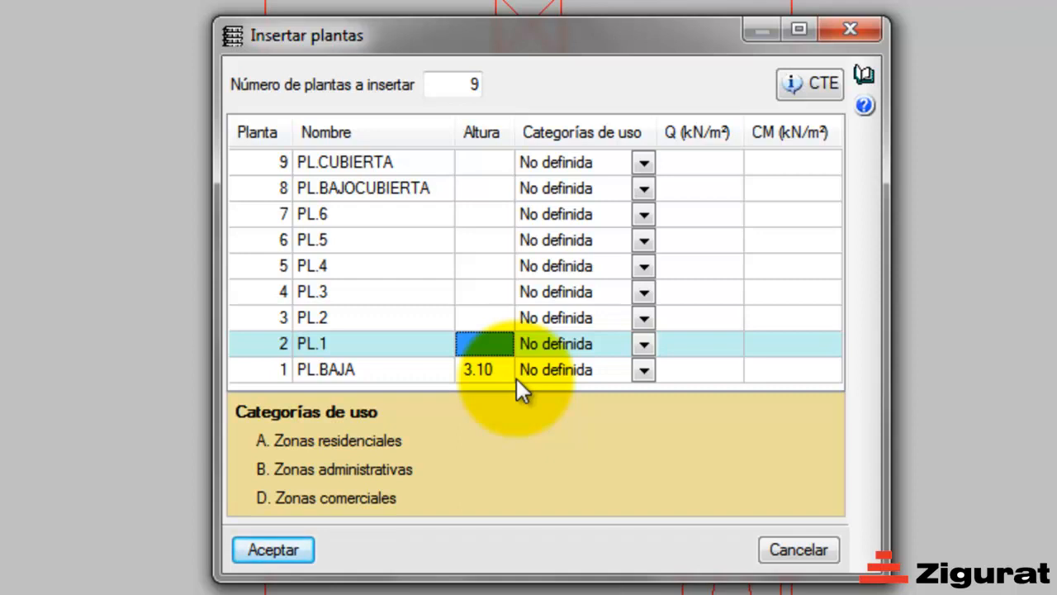
type("3")
key("Tab")
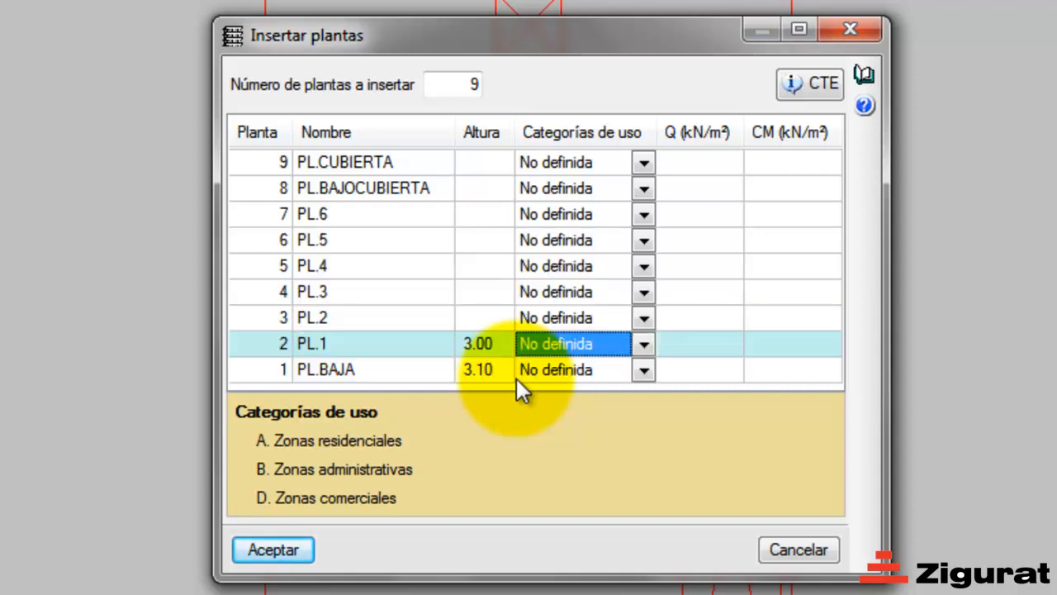
left_click(489, 318)
type("3")
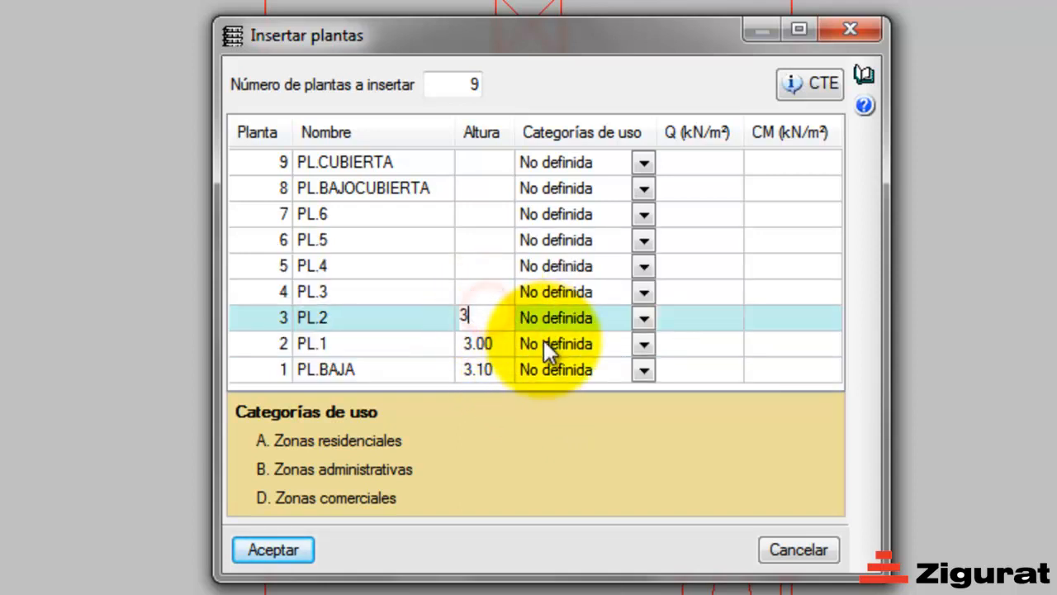
key("Tab")
left_click(482, 291)
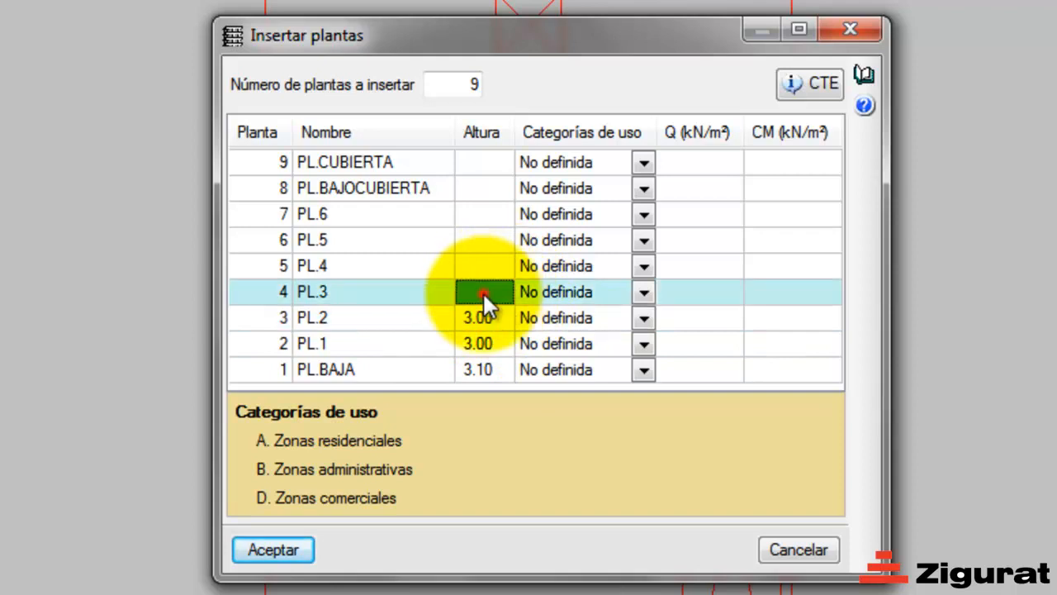
type("3")
key("Tab")
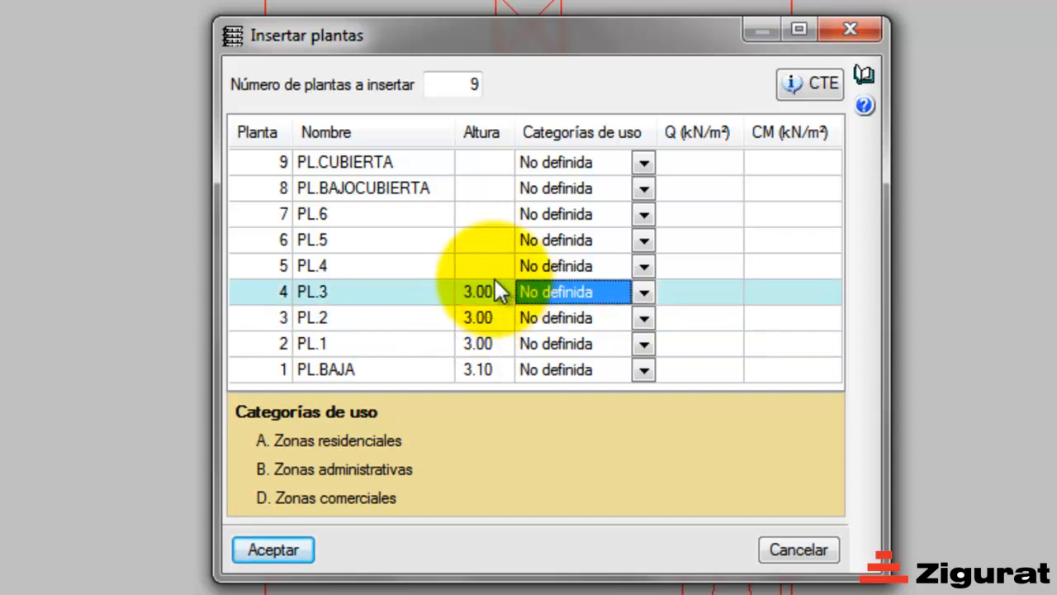
Set the height of floors PL.4, PL.5, PL.6 and PL.BAJOCUBIERTA to 3.00 each
left_click(486, 266)
type("3")
key("Tab")
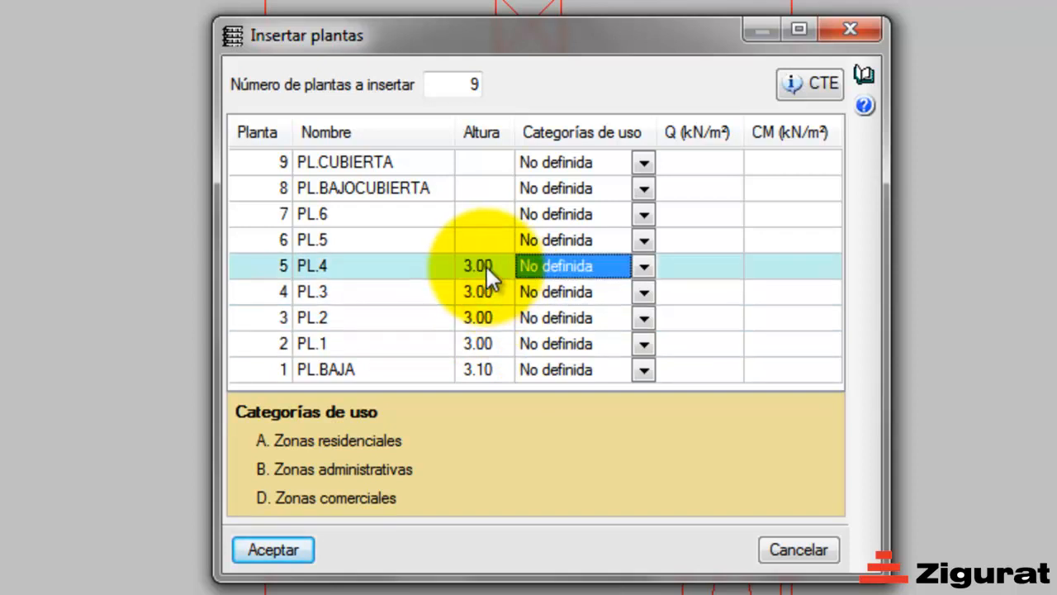
left_click(478, 237)
type("3")
key("Tab")
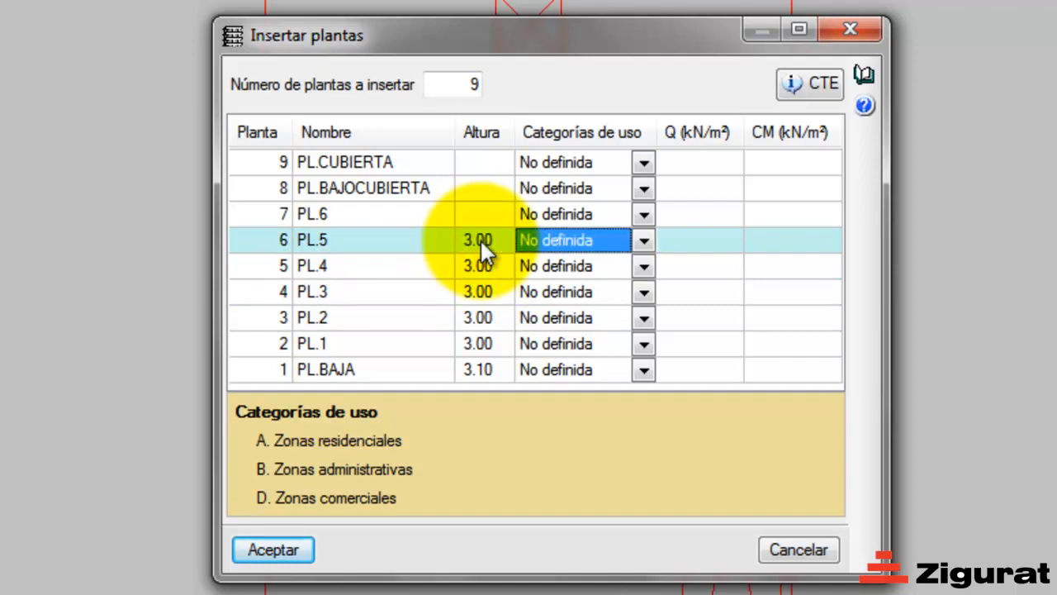
left_click(472, 206)
type("3")
key("Tab")
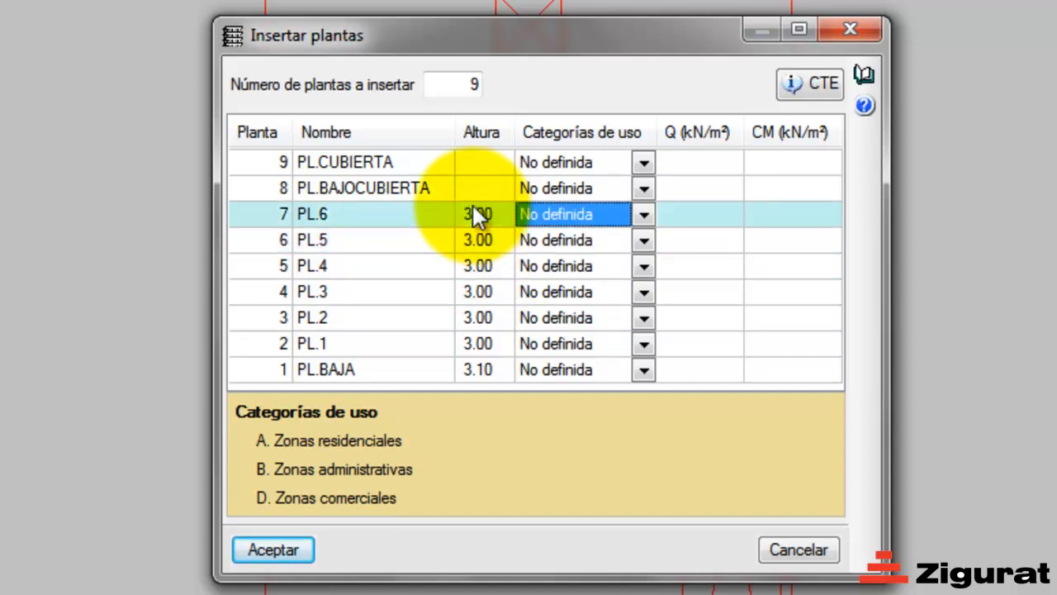
left_click(473, 179)
type("3")
key("Tab")
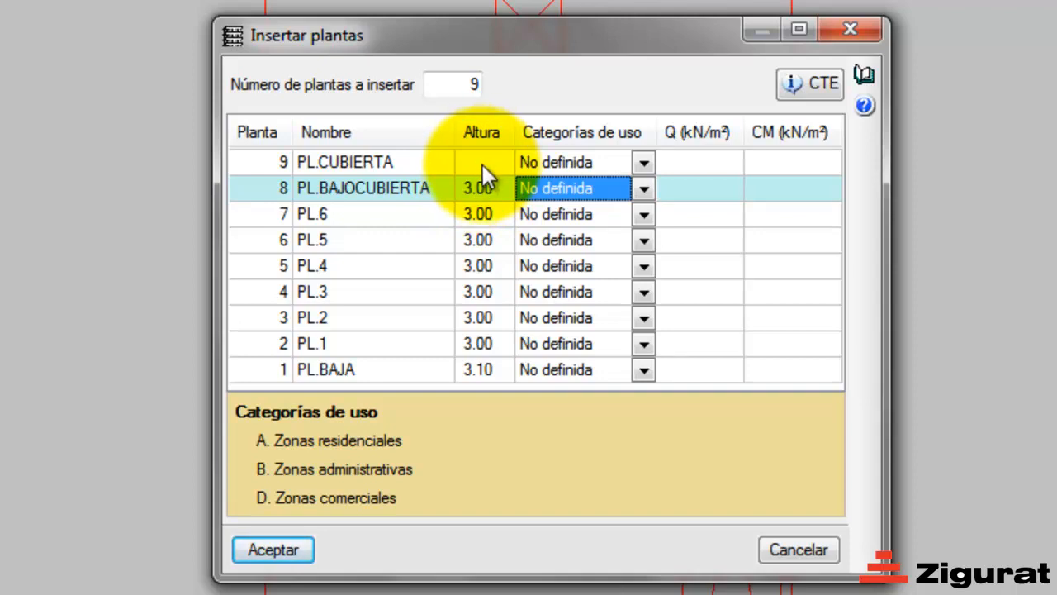
Set the height of the roof floor PL.CUBIERTA to 3.85
left_click(481, 166)
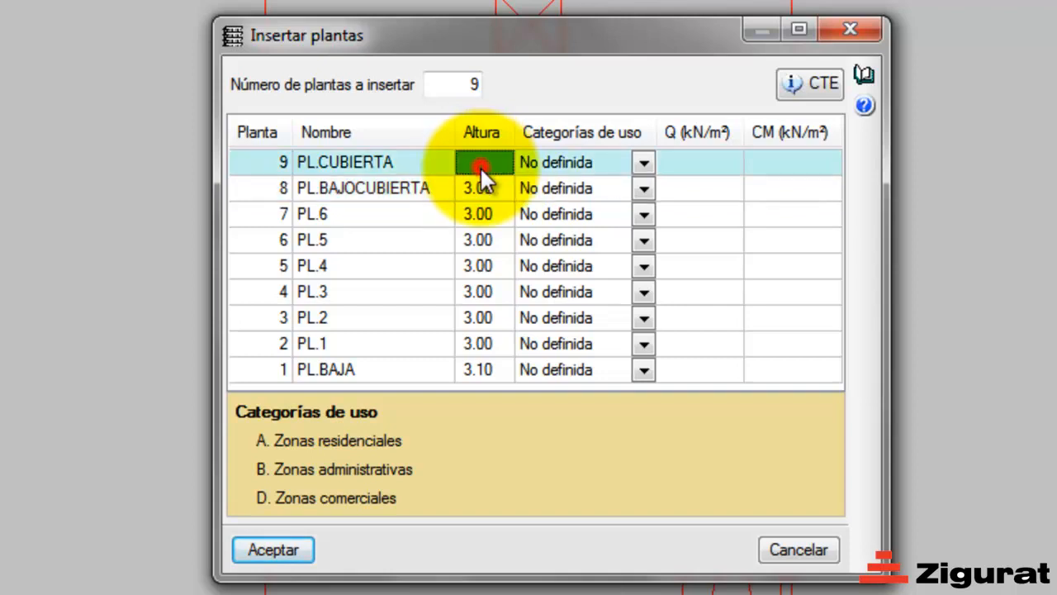
type("3.85")
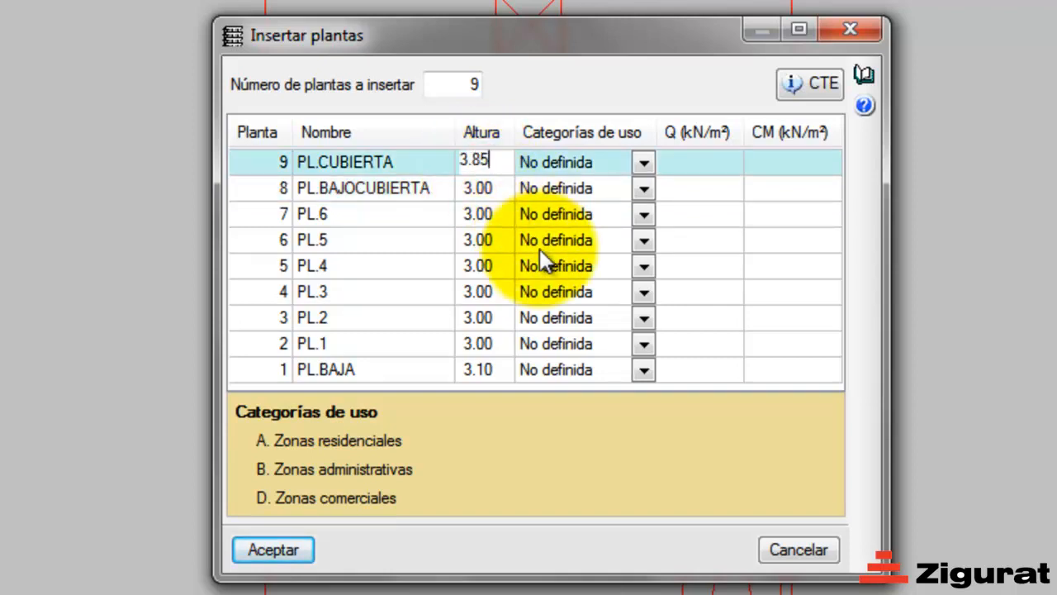
key("Tab")
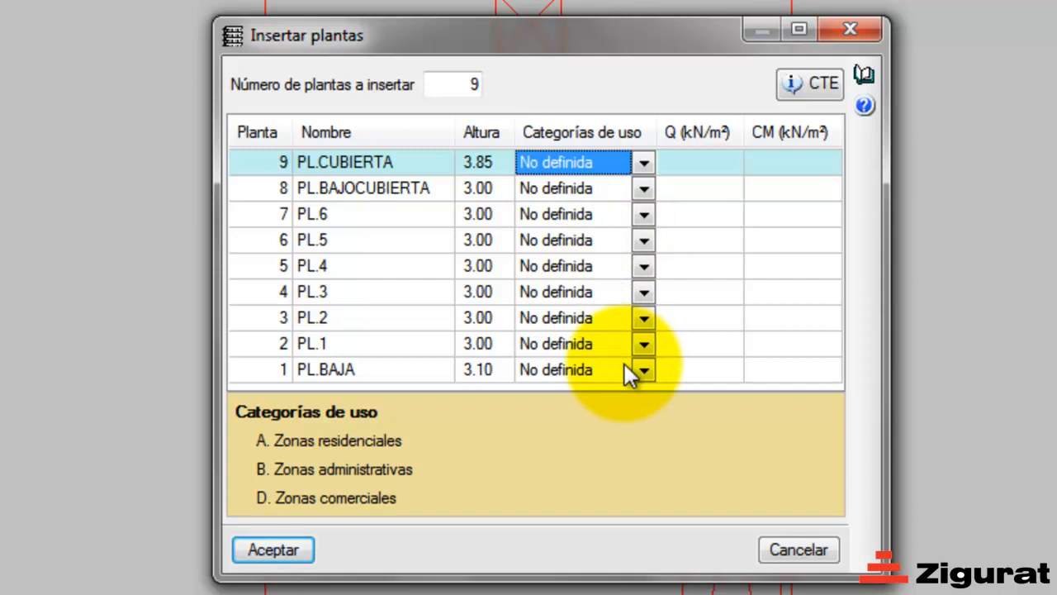
Assign the commercial use category Uso D to the ground floor PL.BAJA
left_click(644, 373)
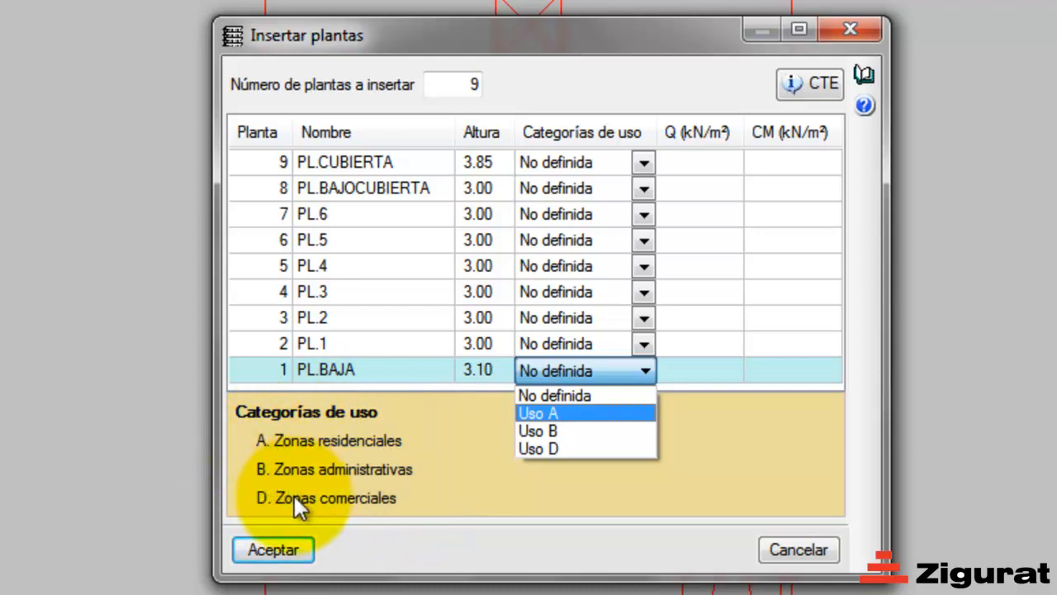
left_click(535, 490)
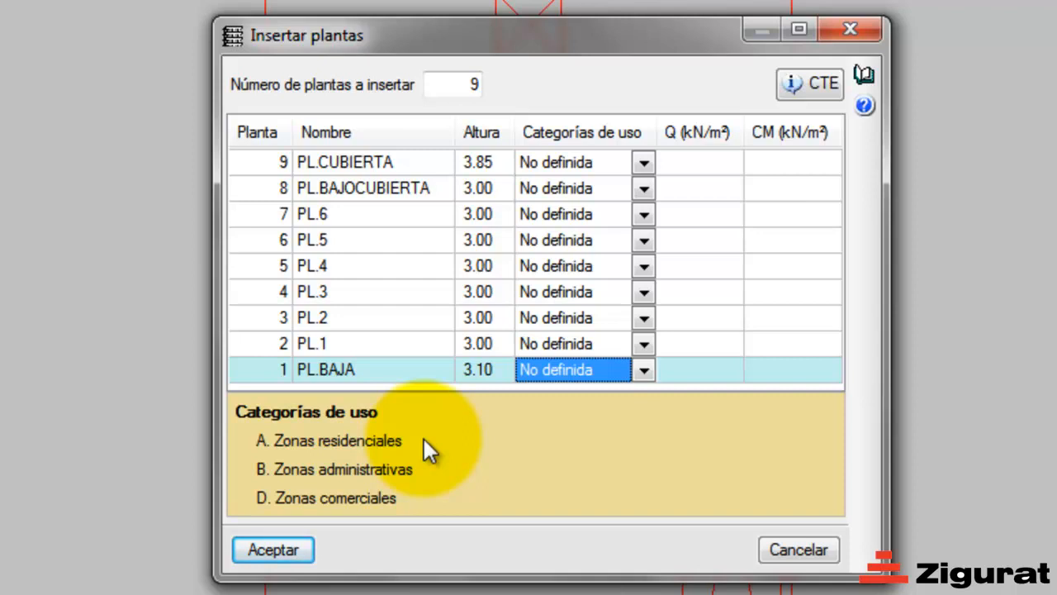
left_click(642, 370)
left_click(576, 449)
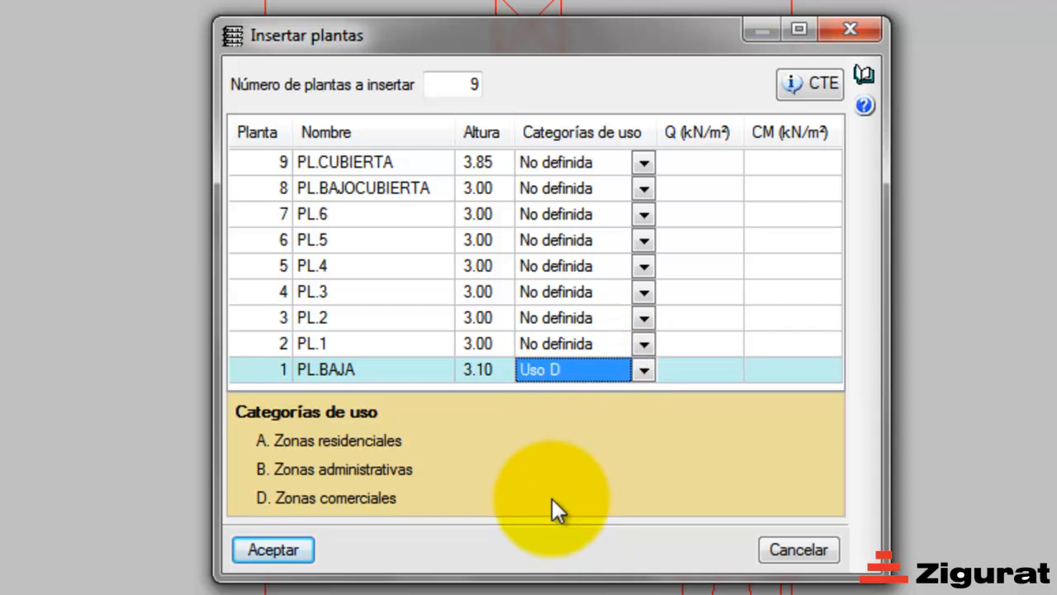
Assign the administrative use category Uso B to floors PL.1, PL.2 and PL.3
left_click(646, 349)
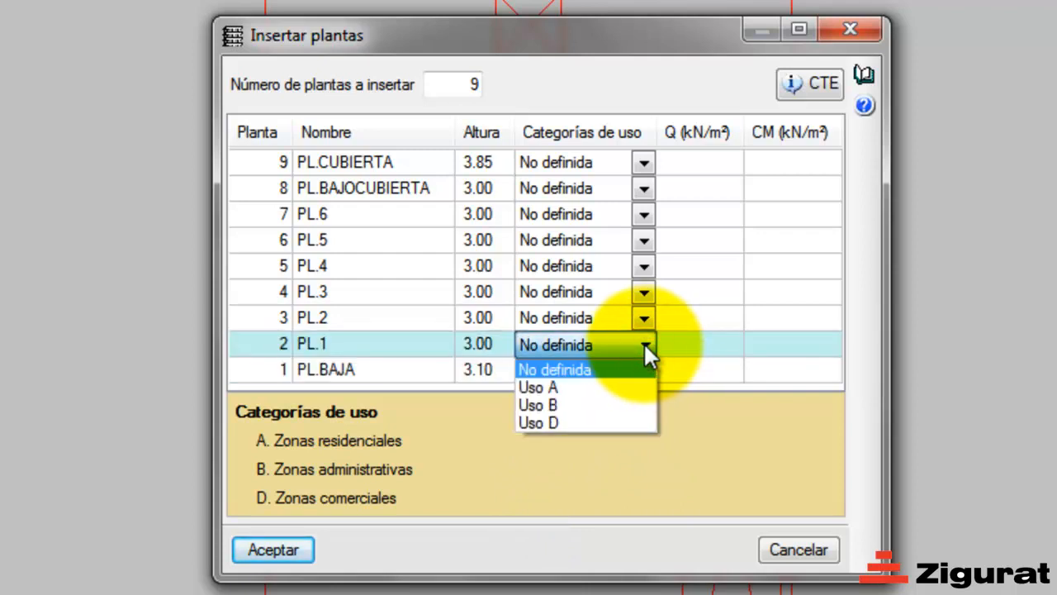
left_click(564, 406)
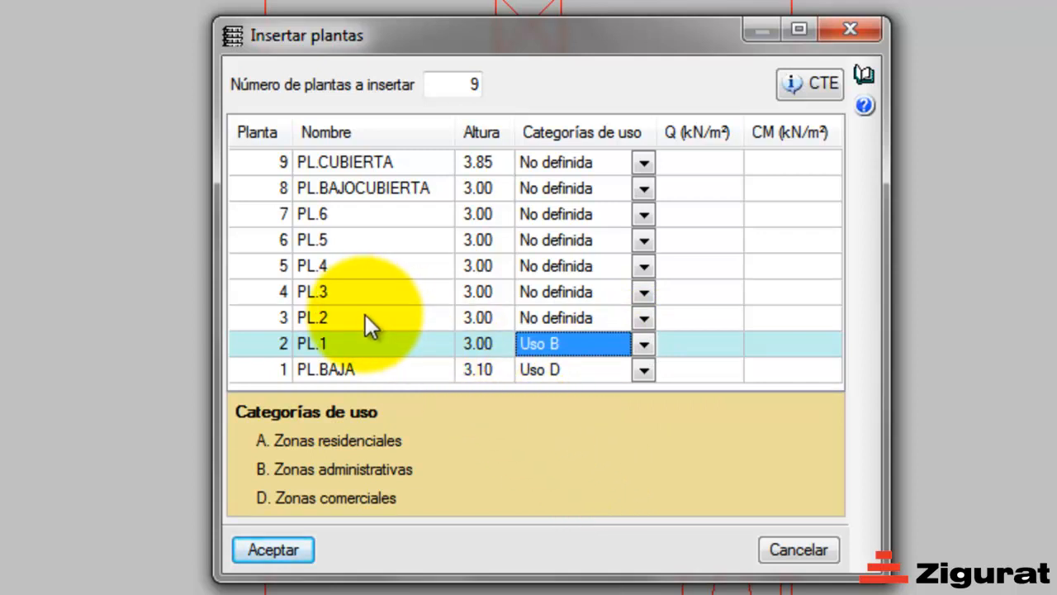
left_click(644, 319)
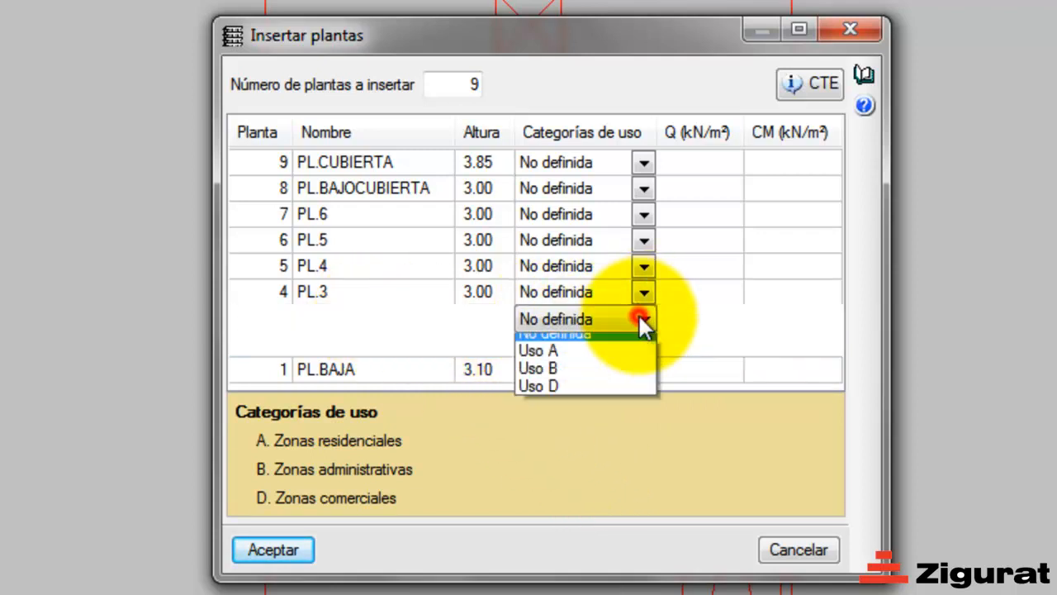
left_click(570, 372)
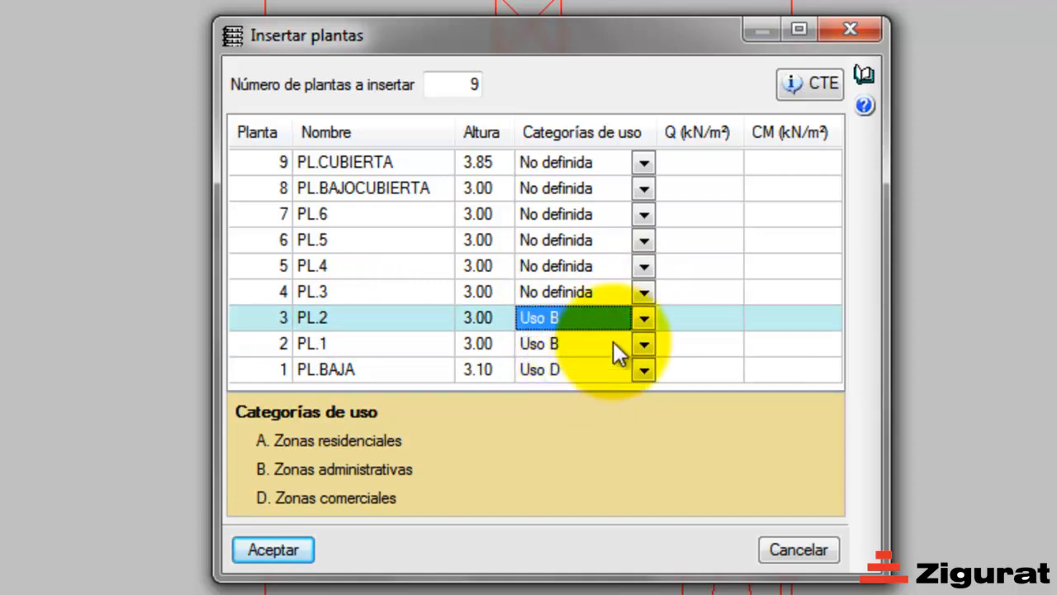
left_click(643, 294)
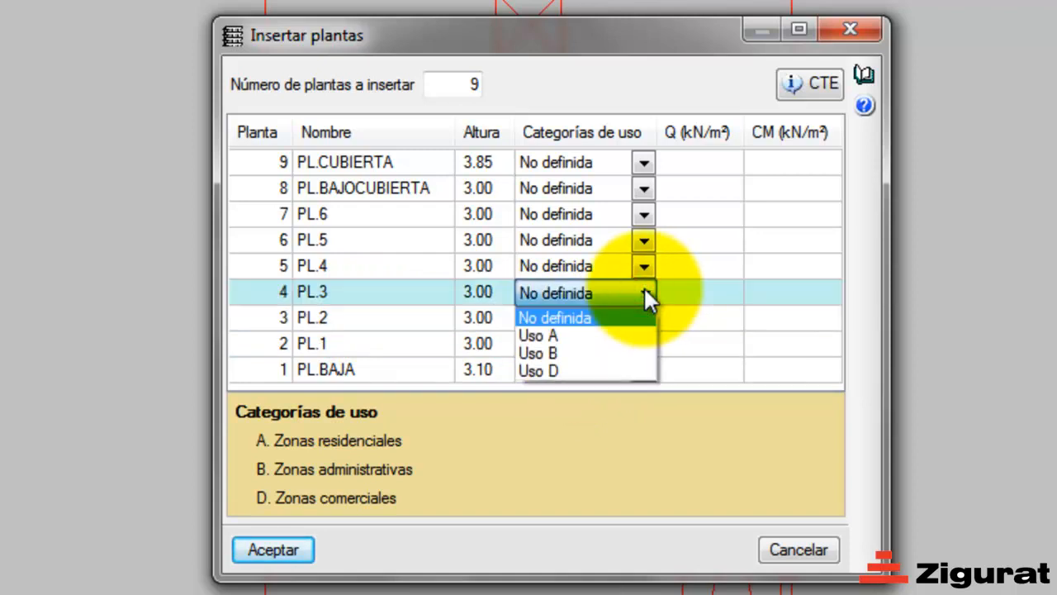
left_click(564, 353)
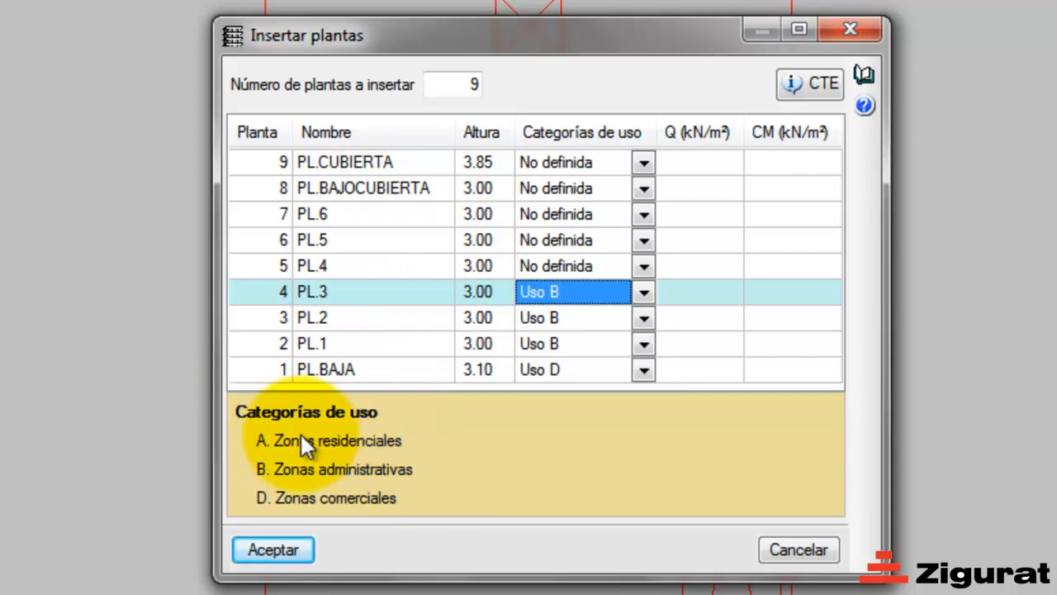
Assign use category Uso A to PL.CUBIERTA and Uso B to PL.BAJOCUBIERTA
left_click(644, 163)
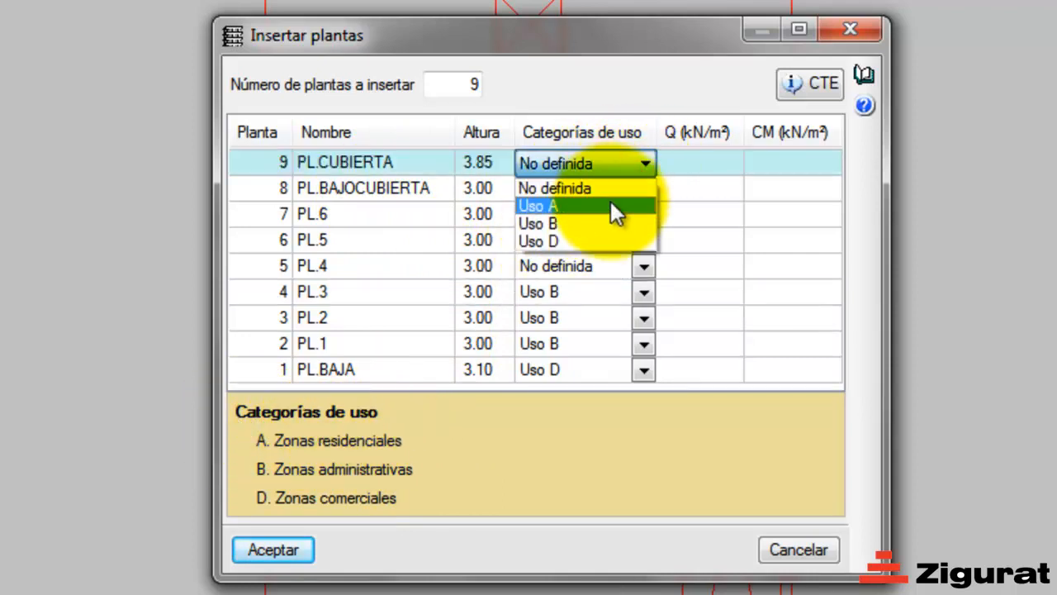
left_click(610, 202)
left_click(644, 190)
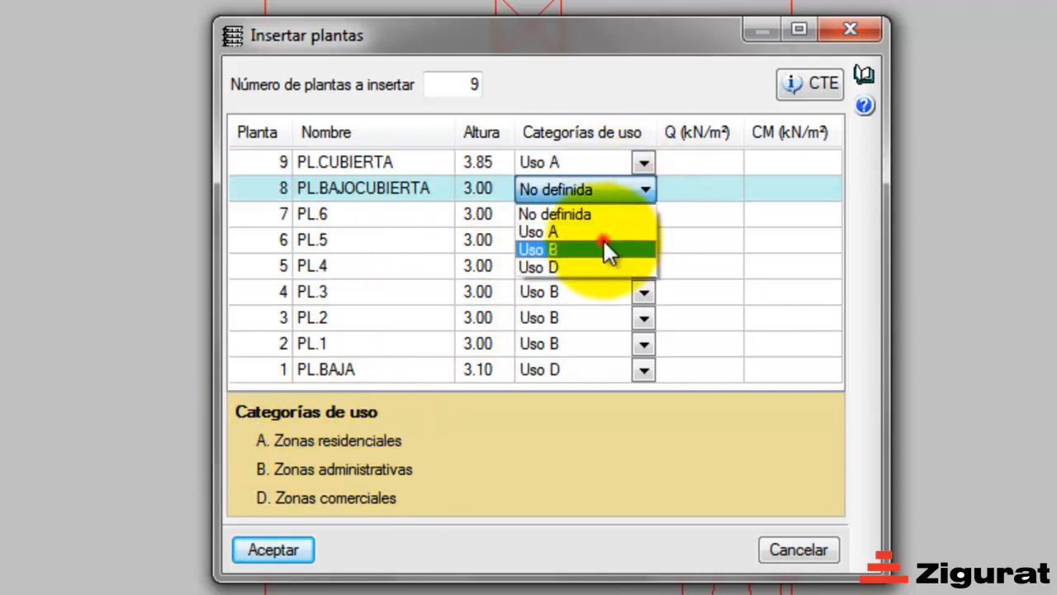
left_click(609, 250)
Assign the residential use category Uso A to floors PL.6, PL.5 and PL.4
left_click(642, 216)
left_click(609, 257)
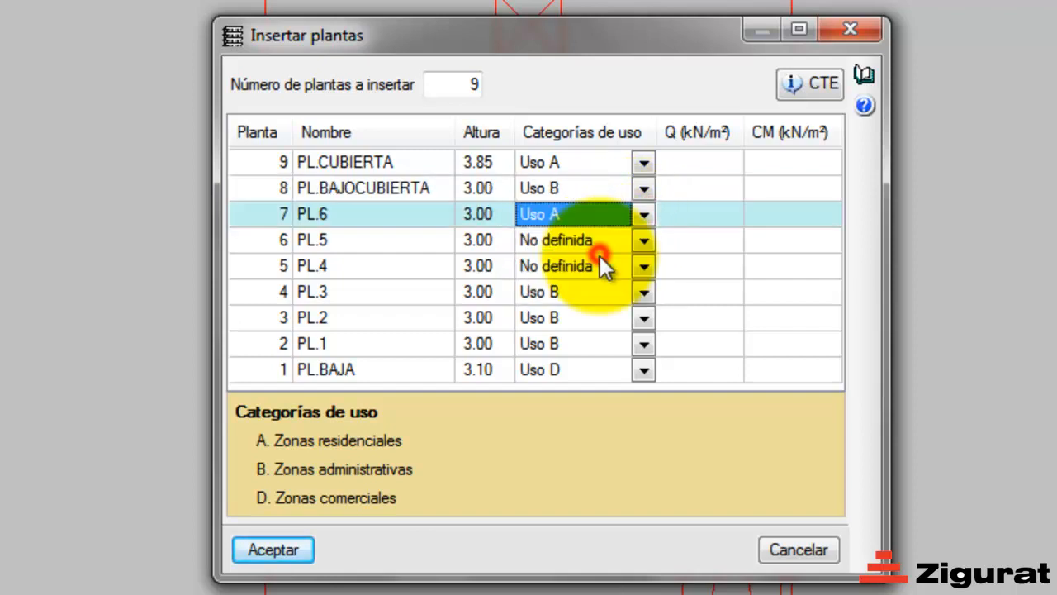
left_click(644, 241)
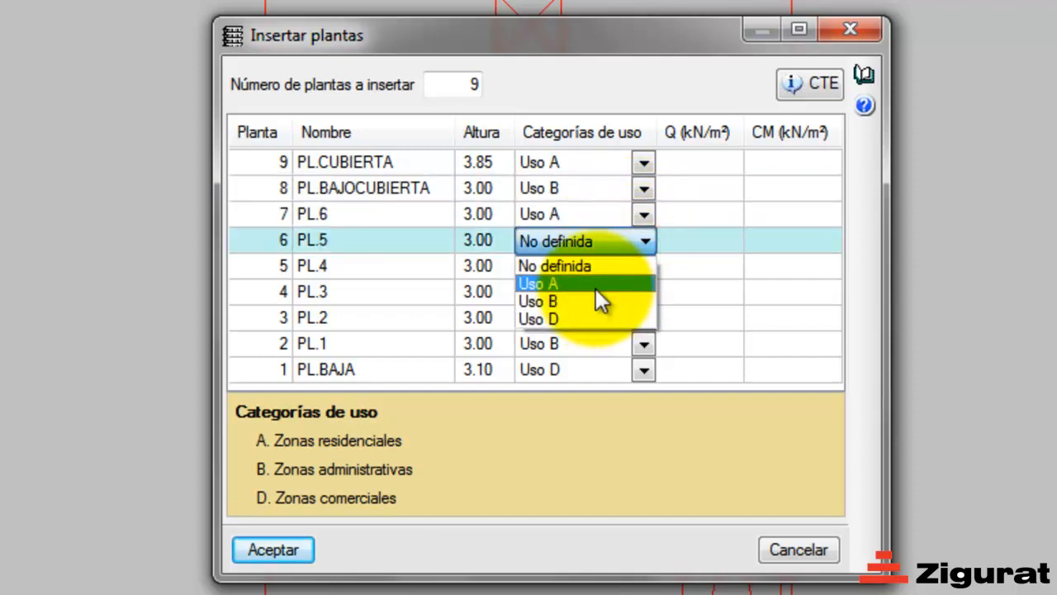
left_click(597, 285)
left_click(645, 267)
left_click(607, 300)
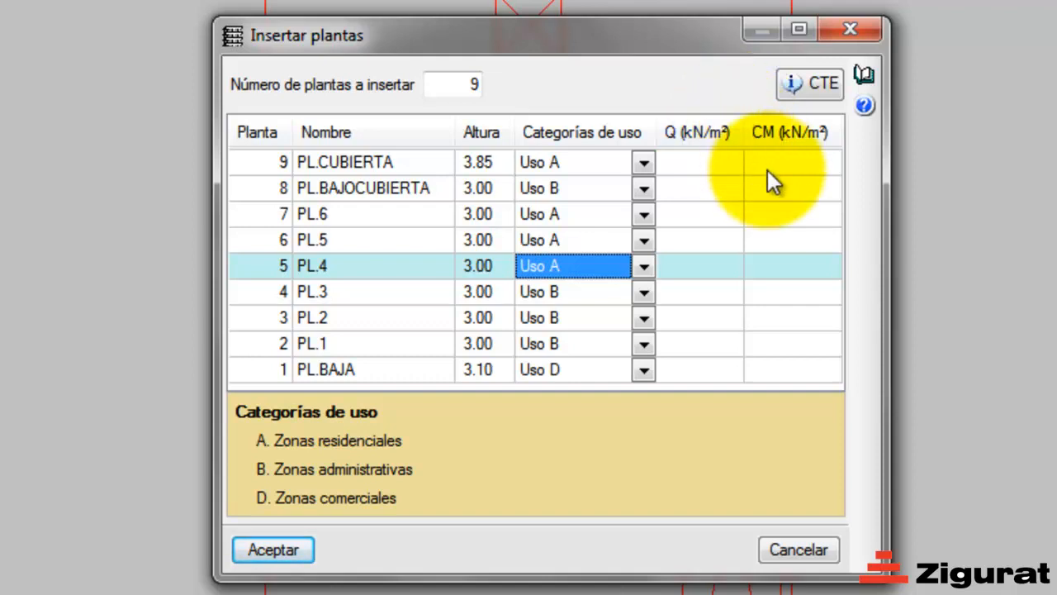
Set the loads of the ground floor PL.BAJA to Q 5.00 and CM 1.00 kN/m²
left_click(692, 372)
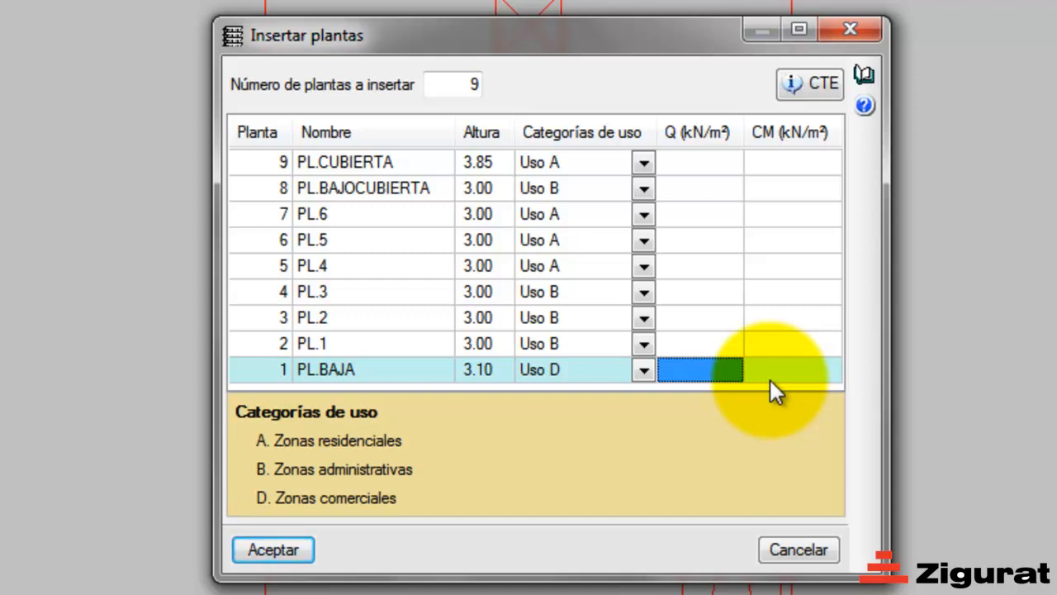
type("5")
key("Tab")
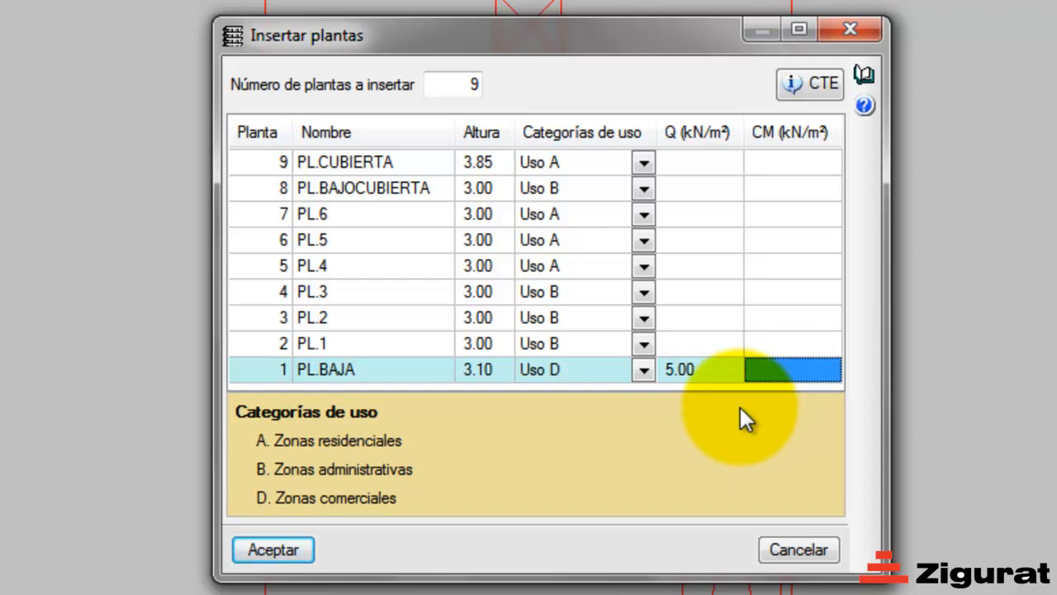
type("1")
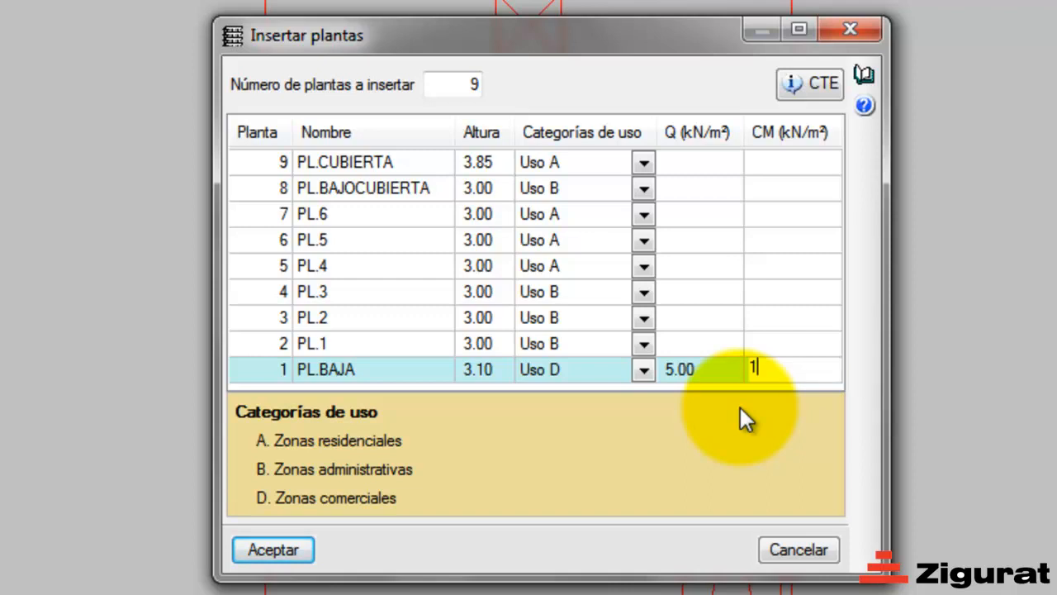
key("Tab")
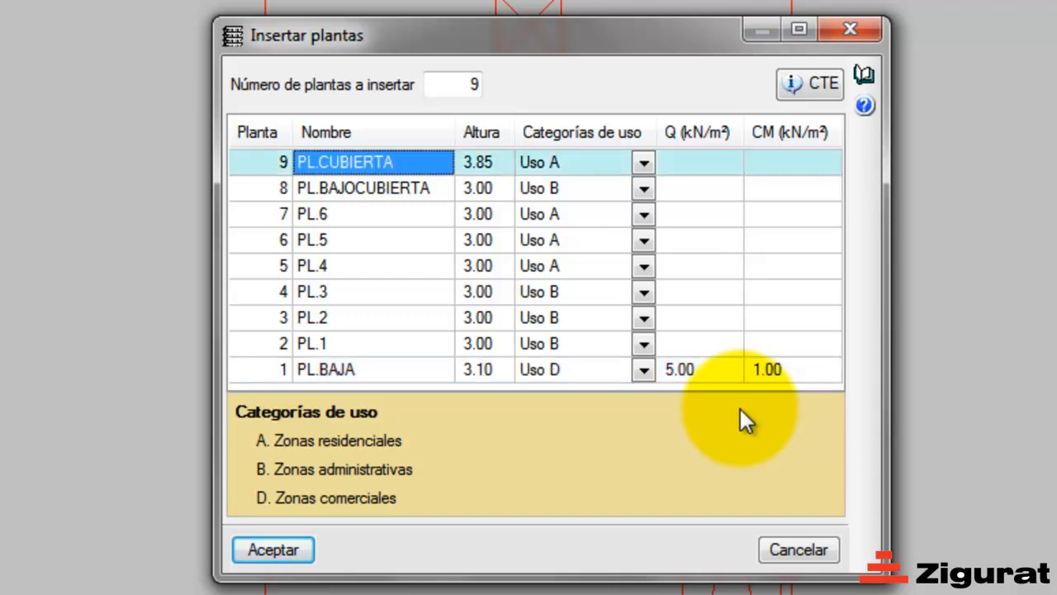
Set the loads of floor PL.3 to Q 3.00 and CM 2.00 kN/m²
left_click(709, 343)
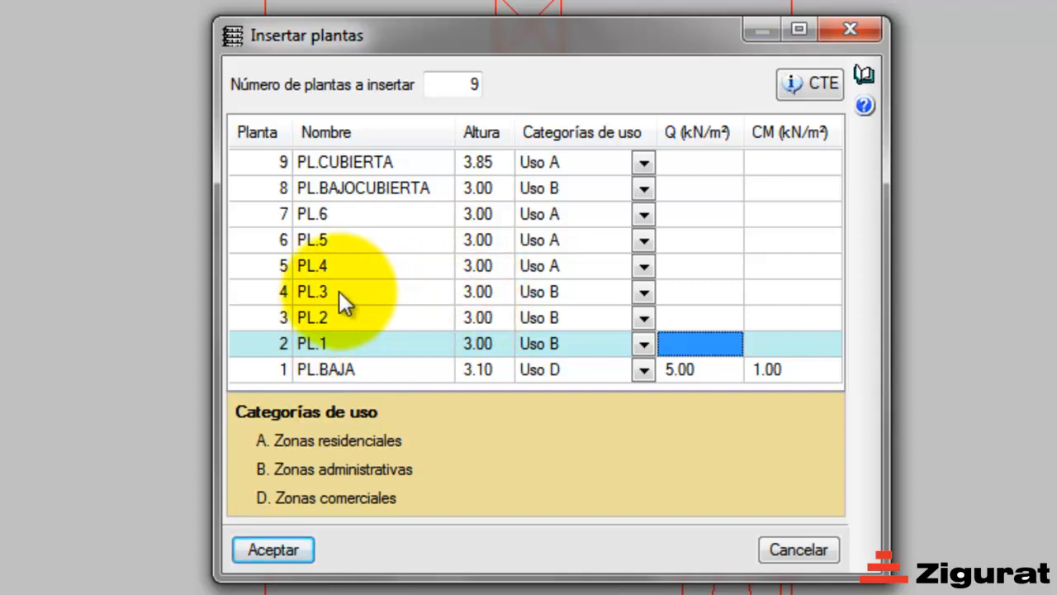
left_click(696, 292)
type("3")
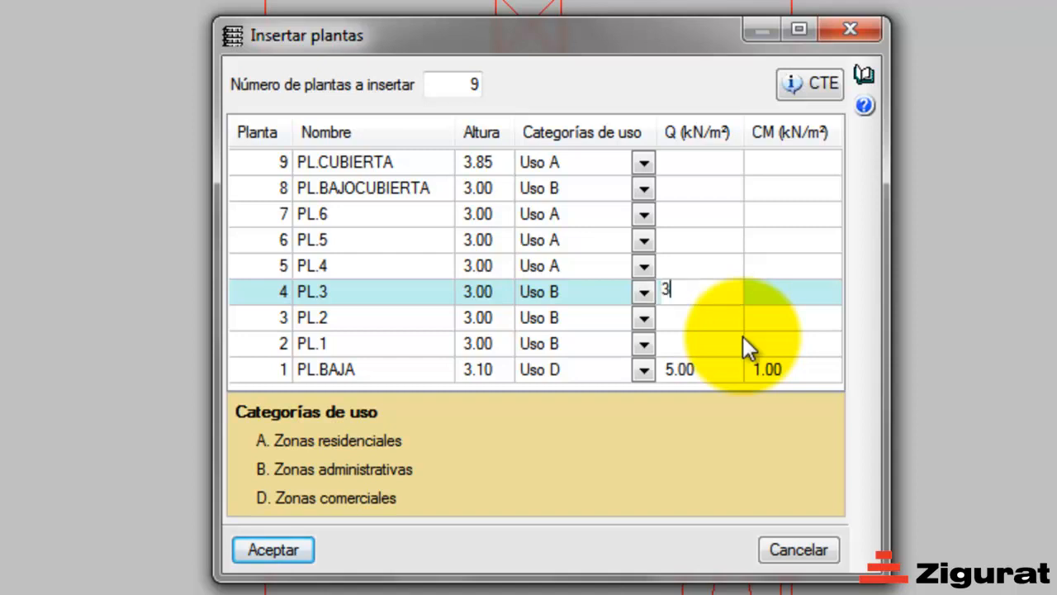
key("Tab")
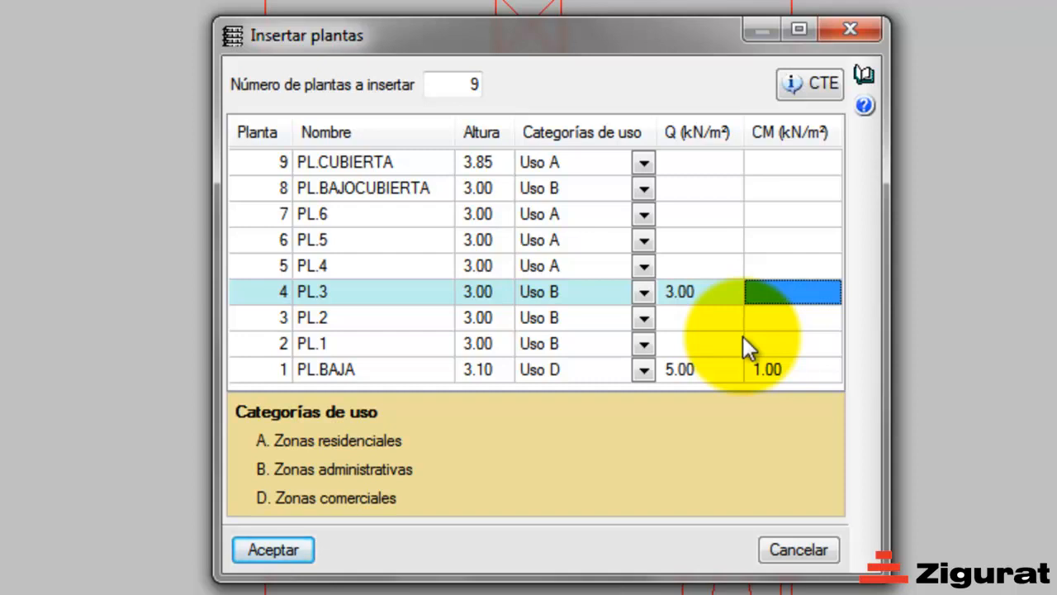
type("2")
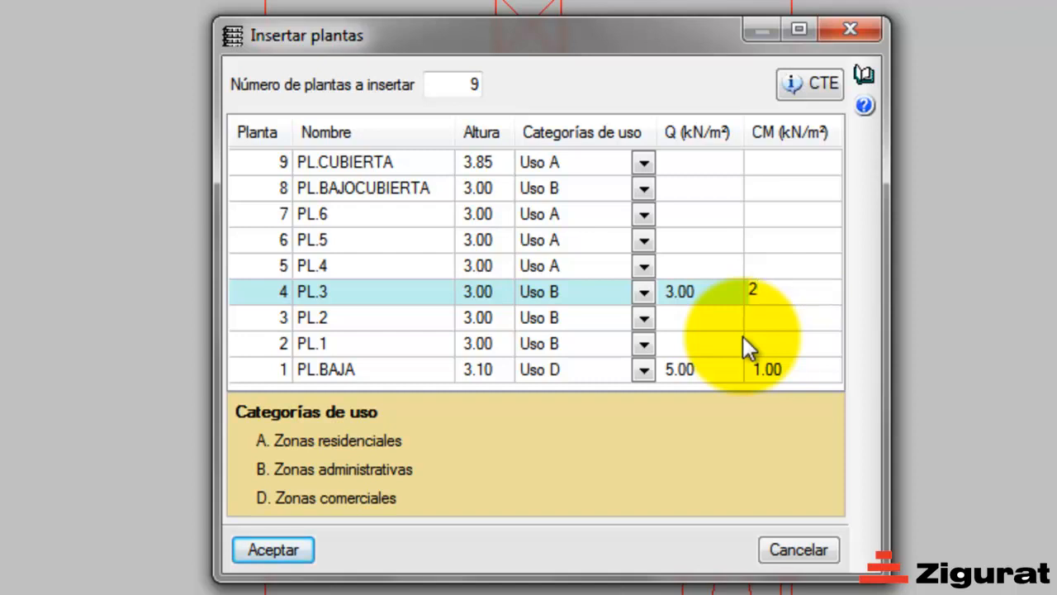
key("Return")
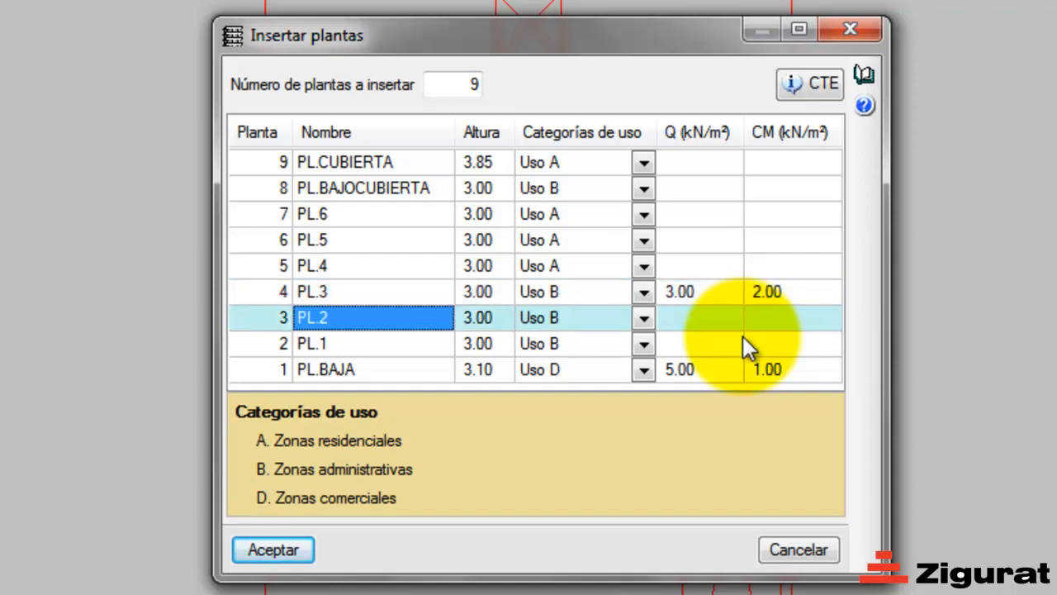
Set the loads of floors 3 and 2 to Q 3.00 and CM 2.00 kN/m² each
type("3")
key("Return")
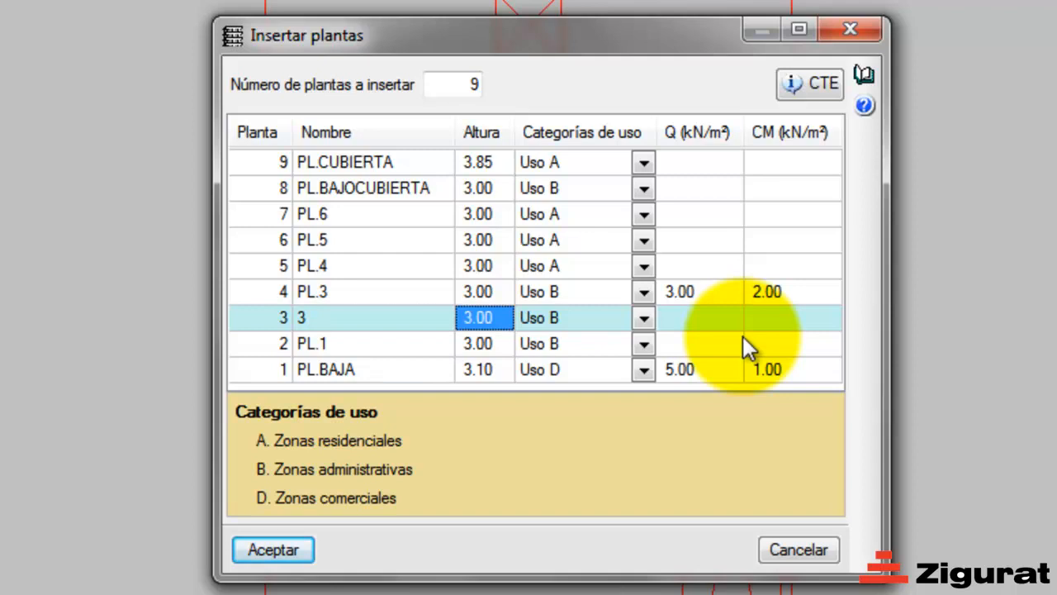
left_click(670, 317)
type("3")
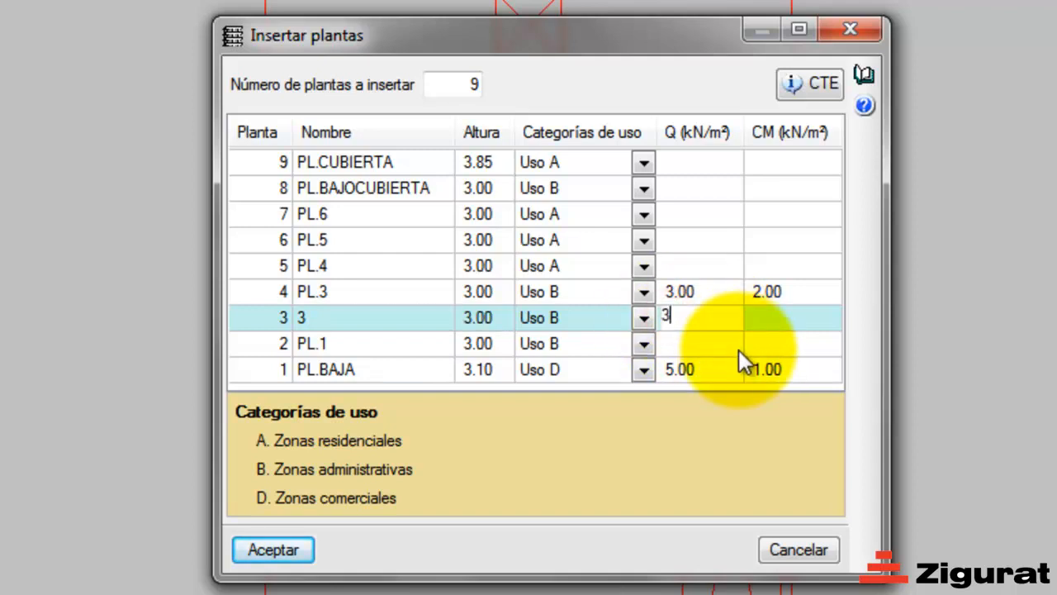
key("Return")
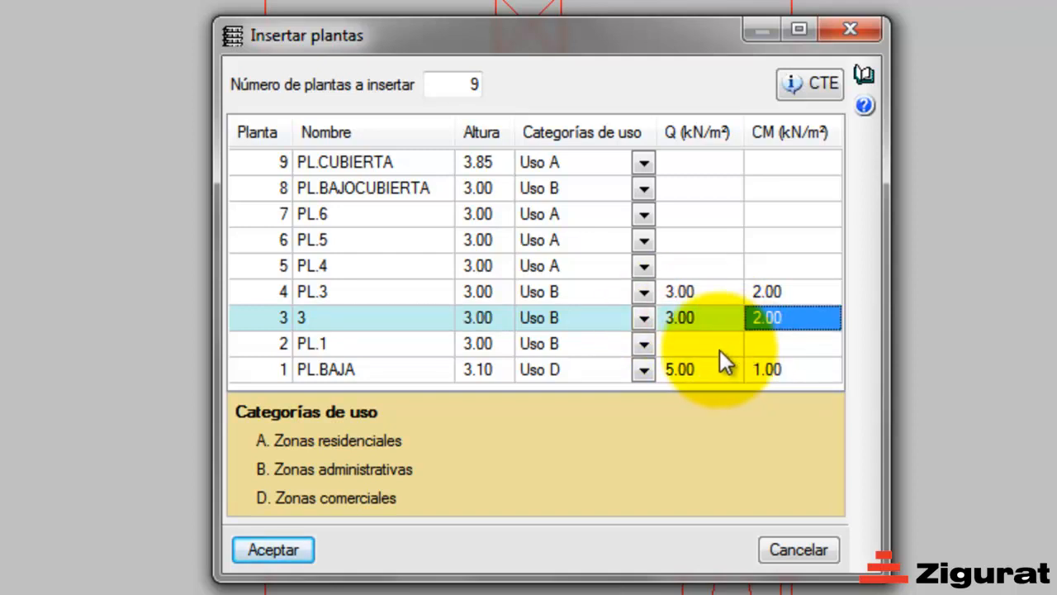
left_click(707, 344)
left_click(806, 344)
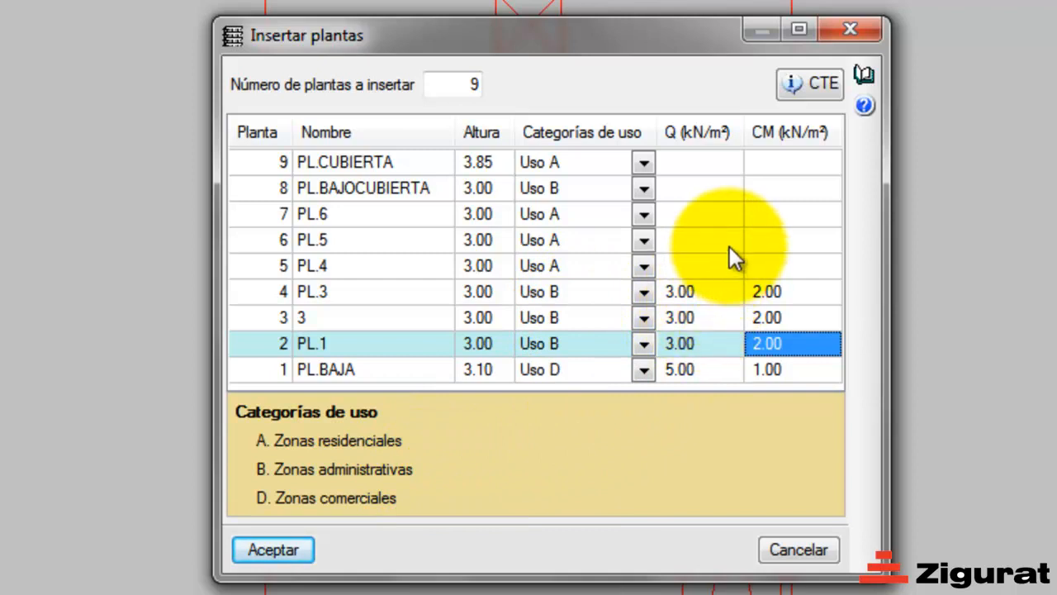
Set the loads of floor PL.BAJOCUBIERTA to Q 2.00 and CM 2.00 kN/m²
left_click(697, 190)
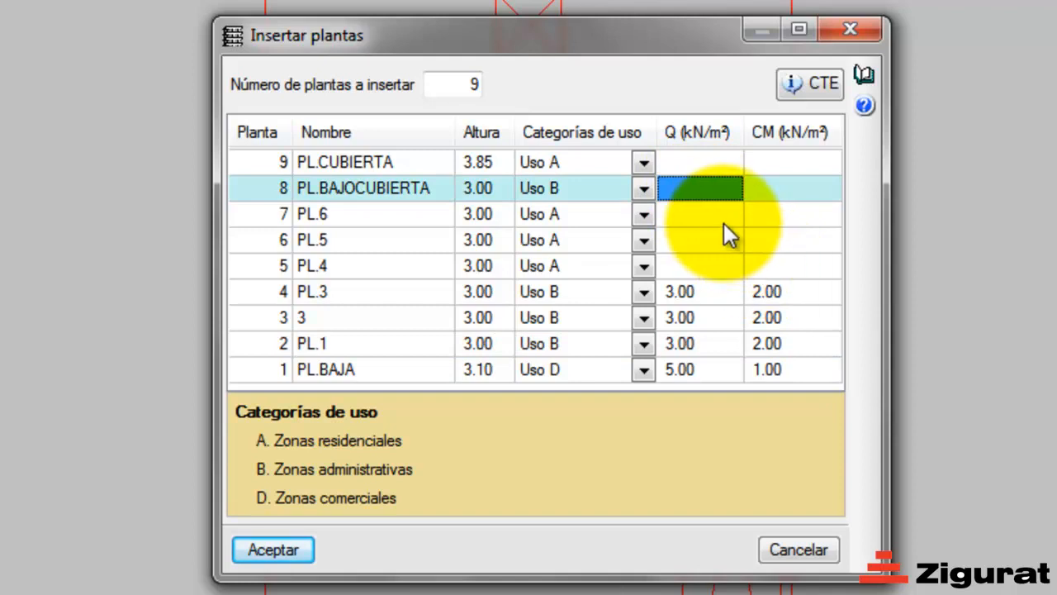
type("2")
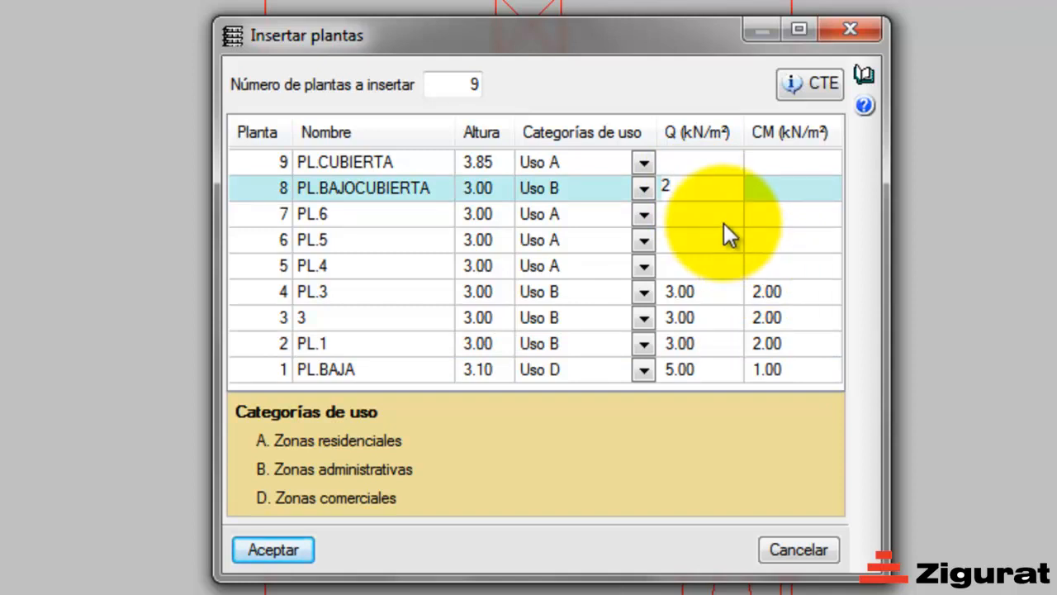
key("Tab")
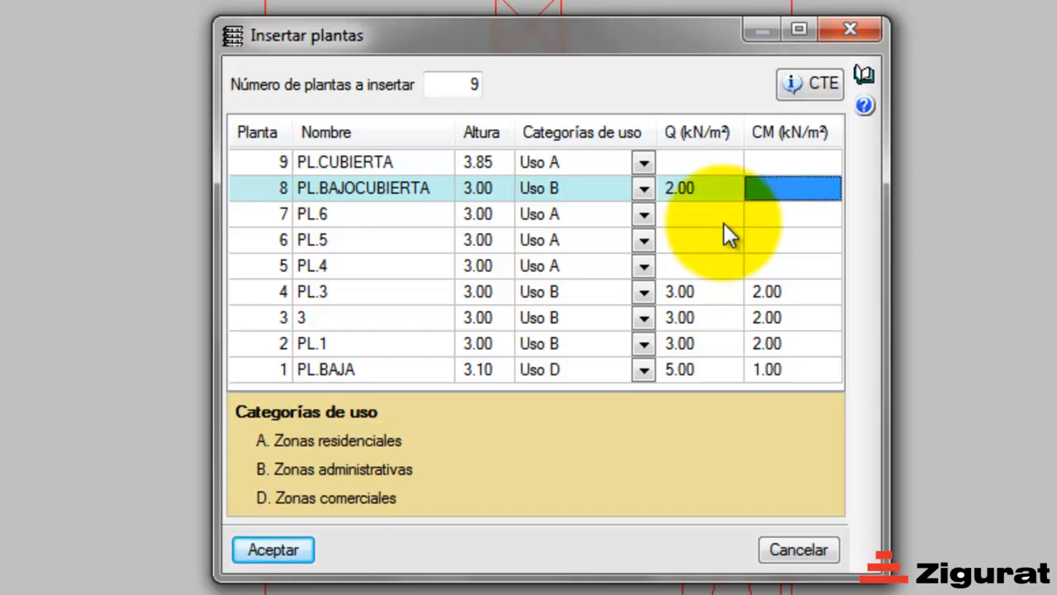
type("2")
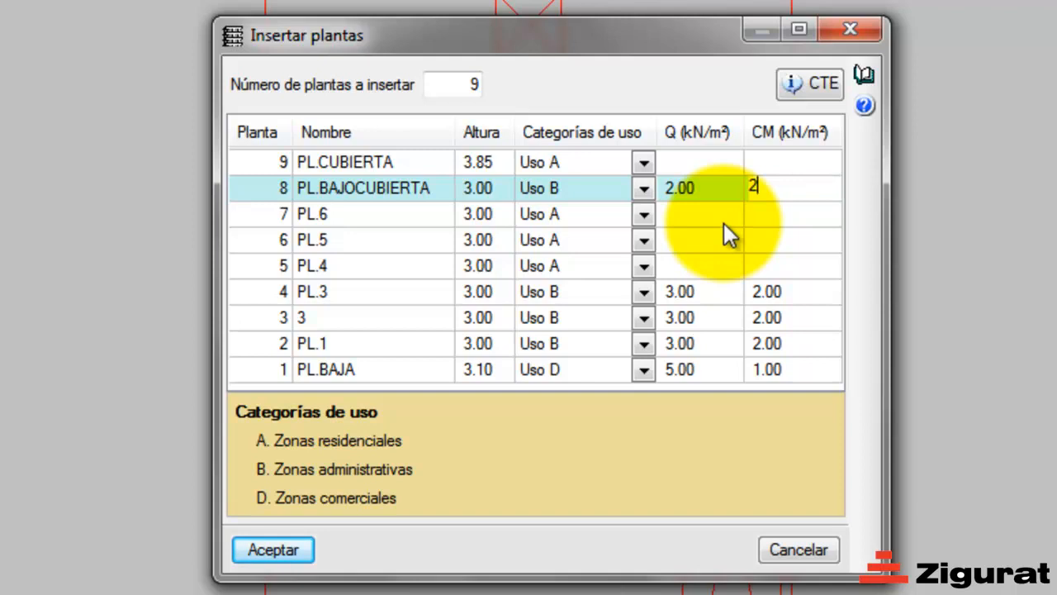
key("Tab")
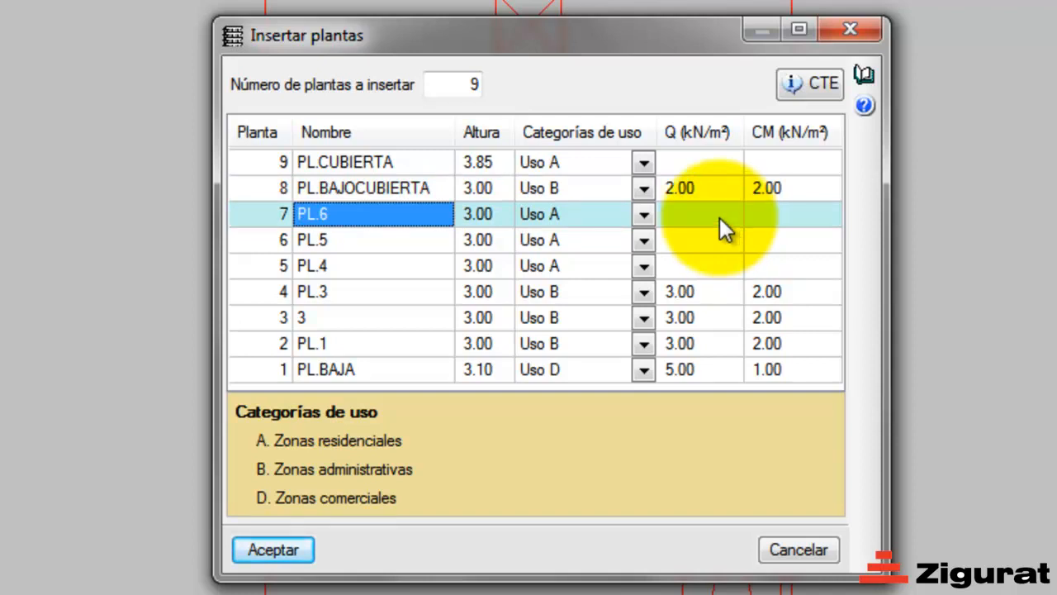
Set the loads of floors PL.6, PL.5 and PL.4 to Q 2.00 and CM 2.00 kN/m² each
left_click(719, 218)
left_click(780, 213)
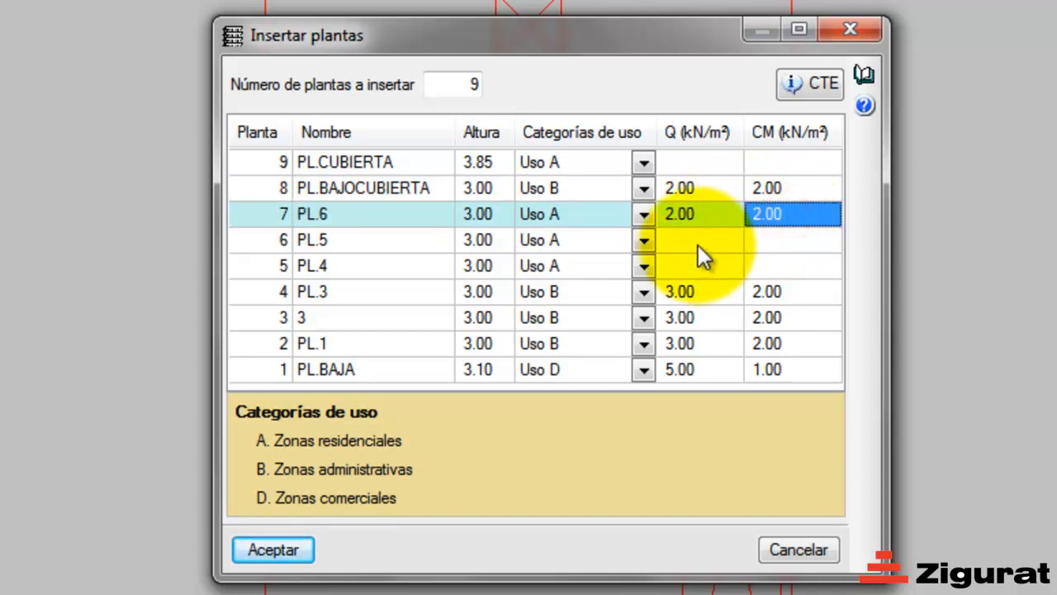
left_click(698, 241)
left_click(772, 241)
left_click(698, 271)
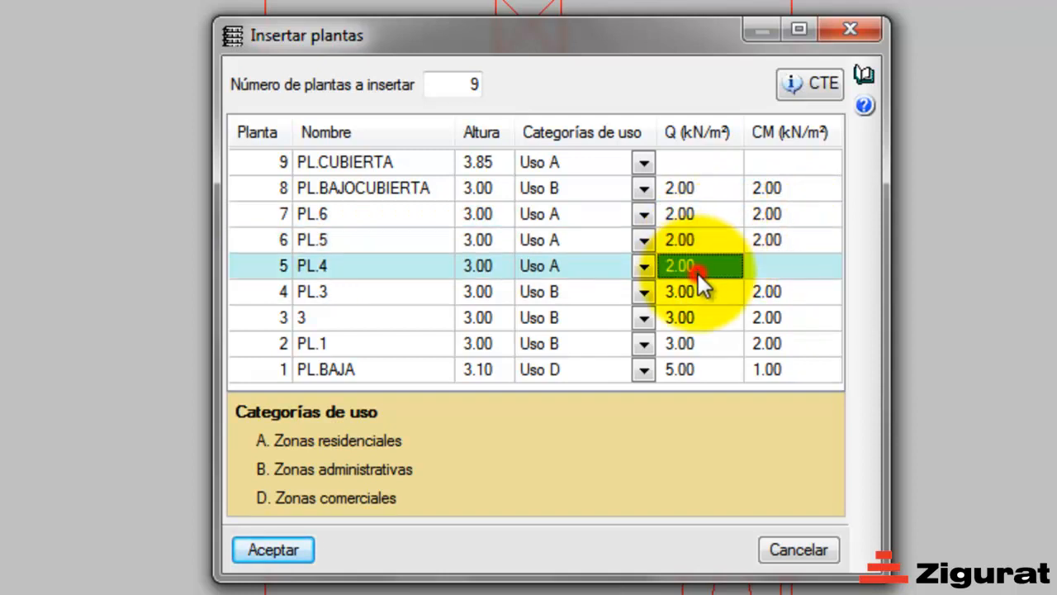
left_click(789, 261)
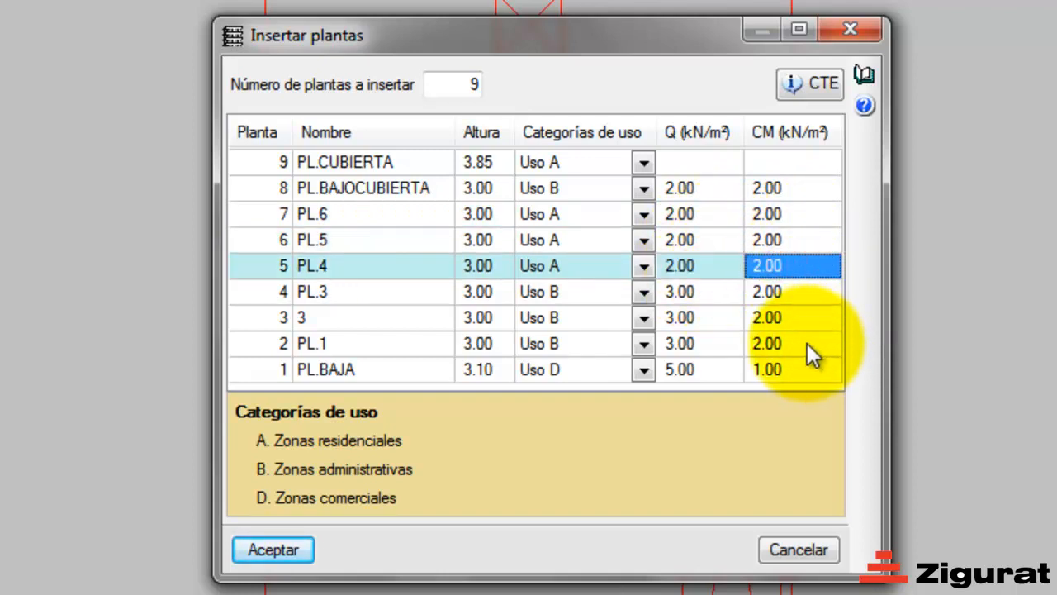
Set the loads of the roof floor PL.CUBIERTA to Q 1.40 and CM 1.00 kN/m², and insert the nine floors
left_click(695, 164)
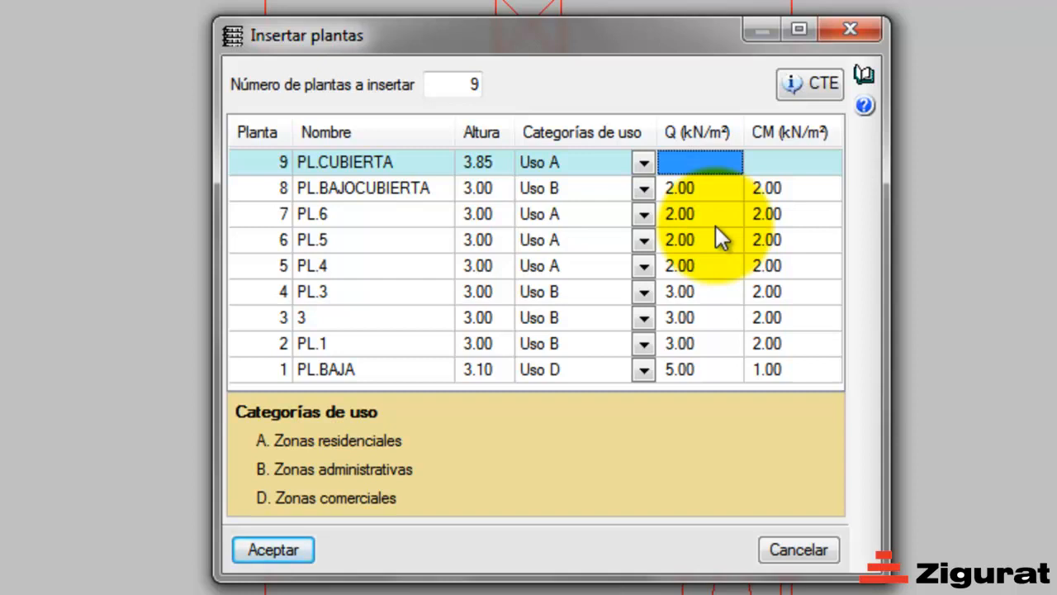
left_click(689, 157)
type("1")
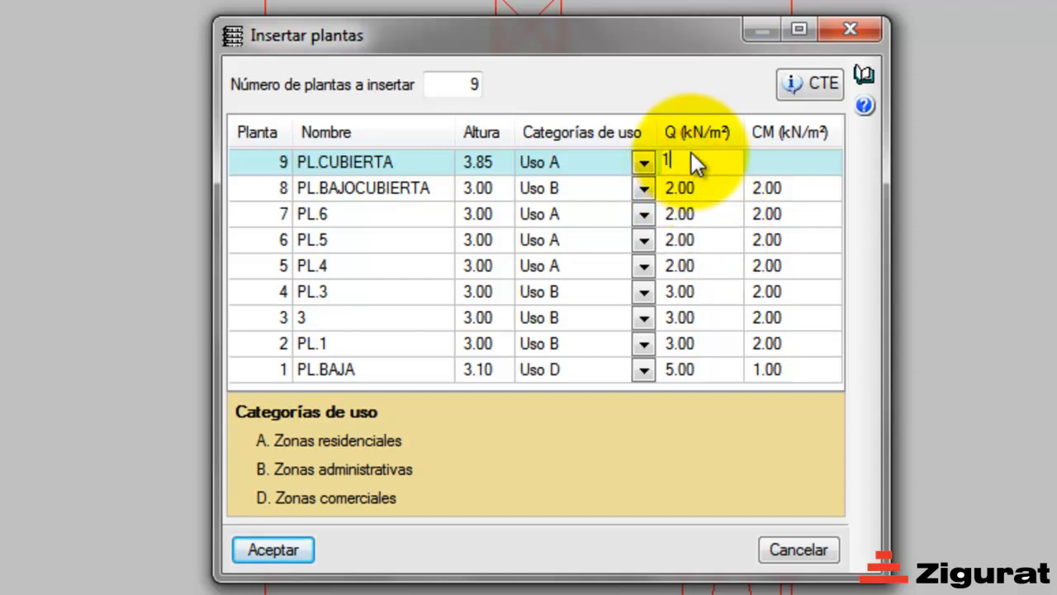
type(".4")
key("Tab")
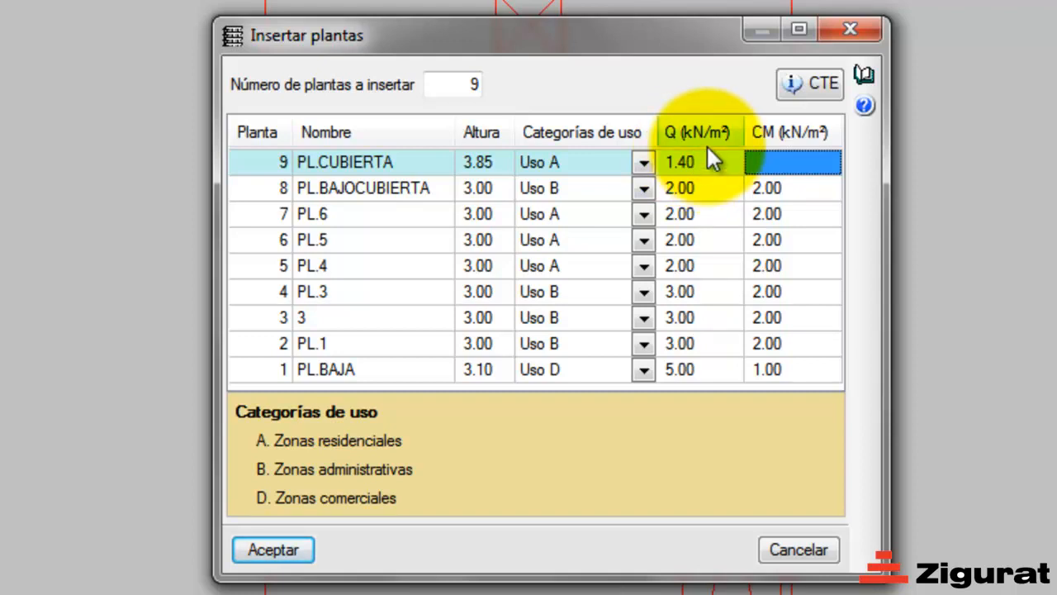
left_click(782, 161)
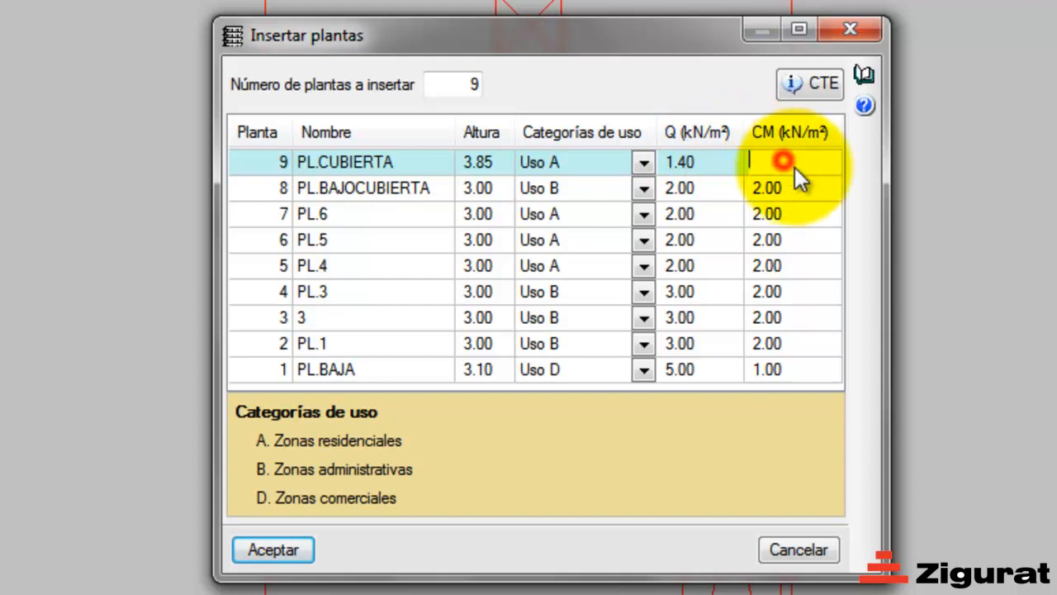
type("1")
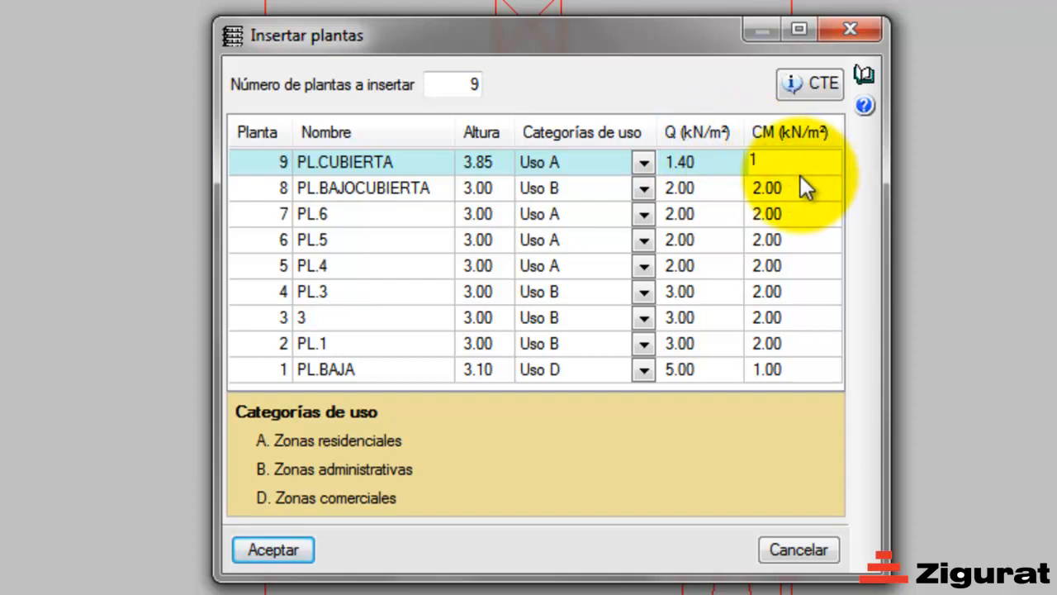
key("Return")
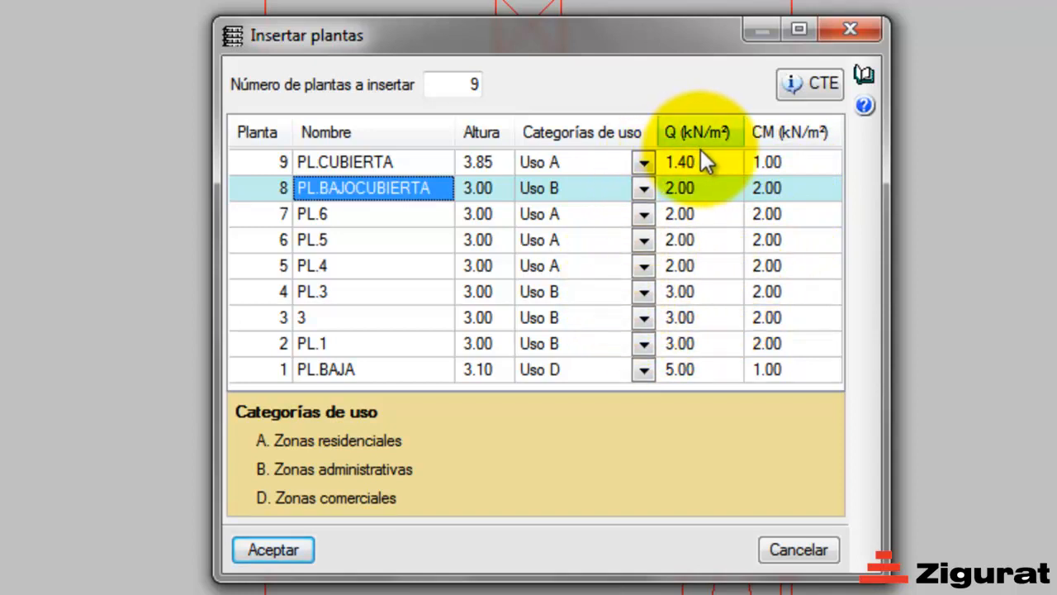
left_click(275, 548)
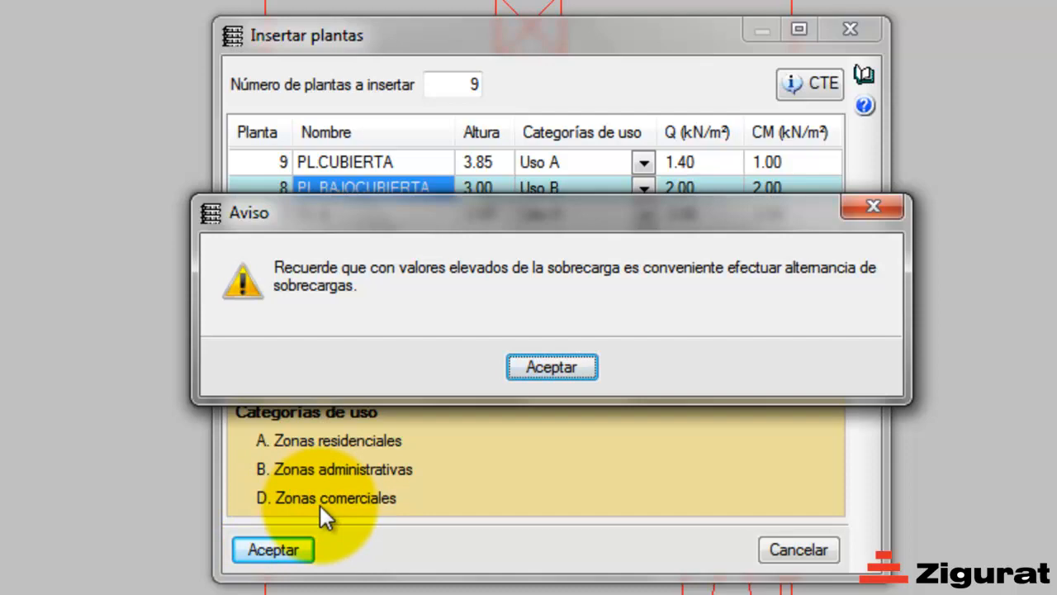
left_click(552, 366)
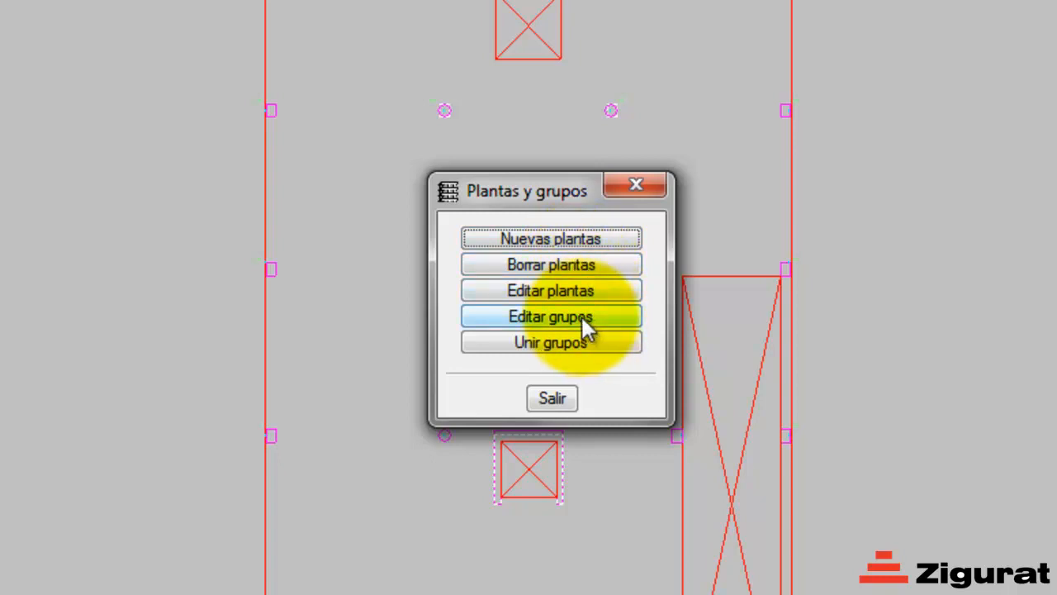
Review the names, heights and elevations of all floors, including the basement parking level and the foundation plane
left_click(584, 294)
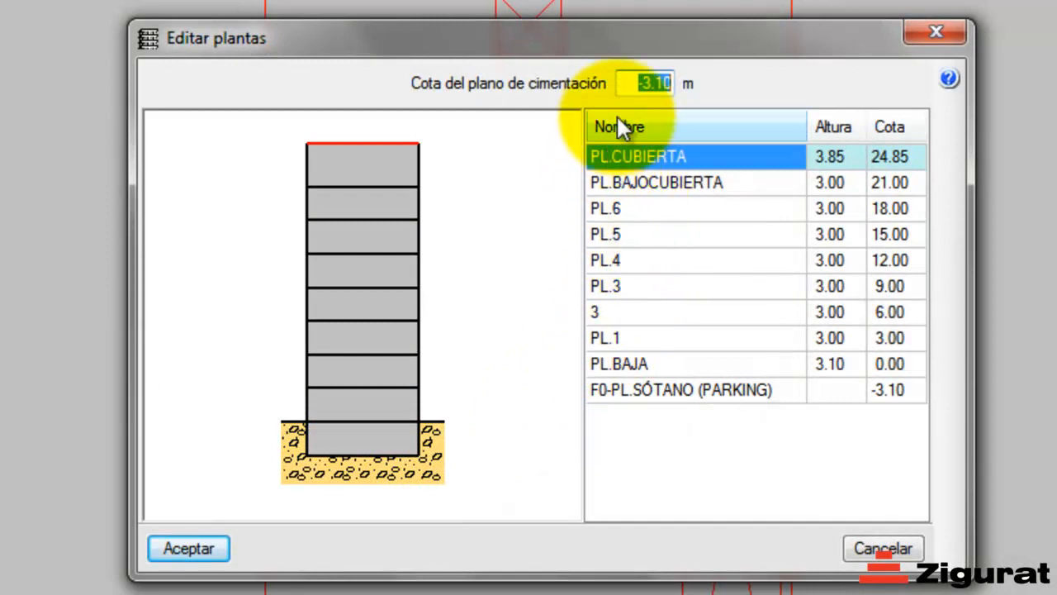
left_click(718, 388)
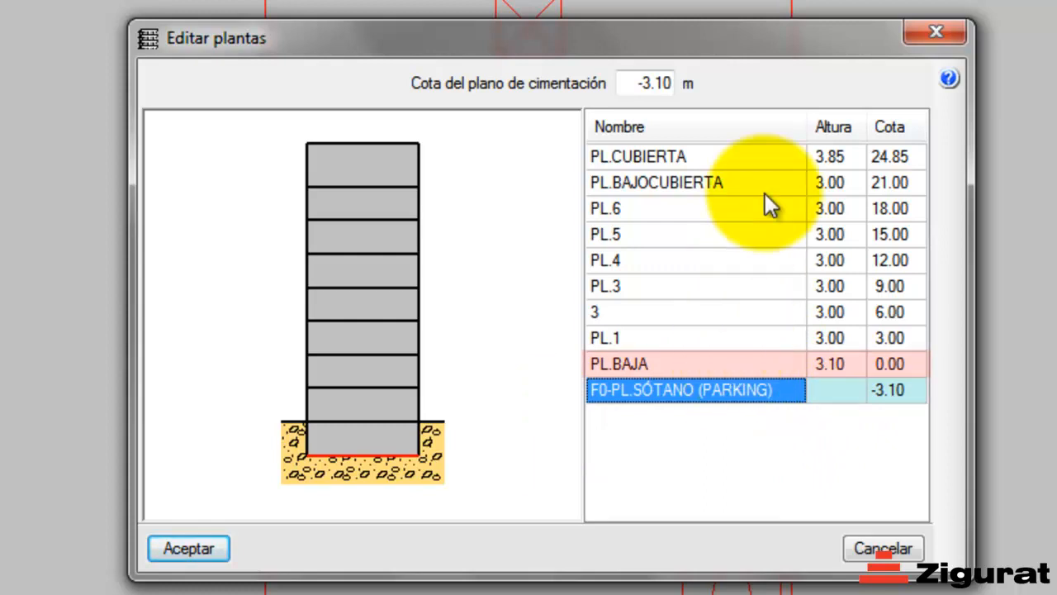
left_click(186, 548)
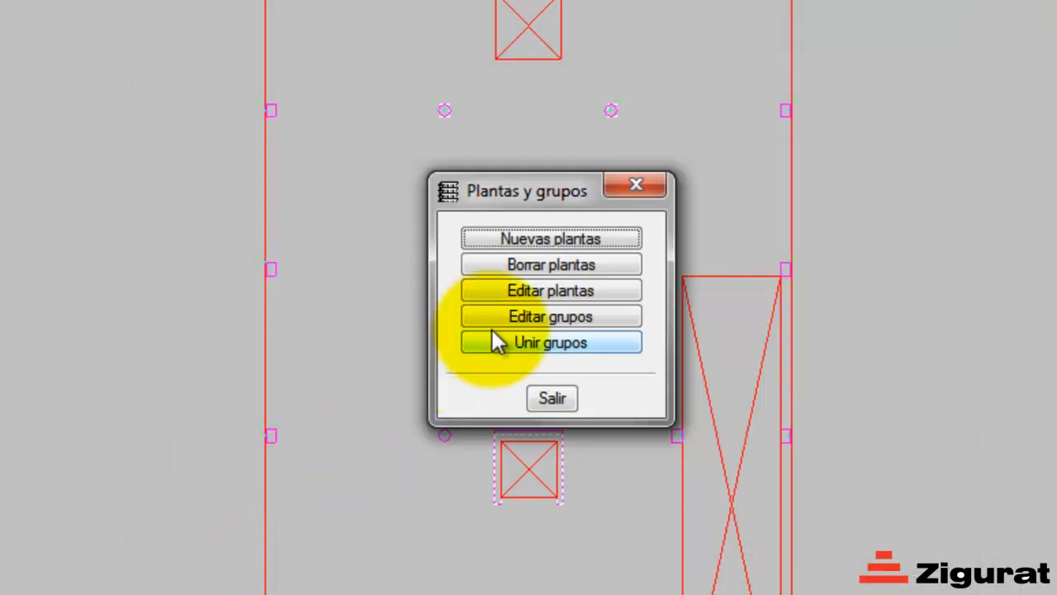
Review the use category, live load and dead load assigned to each floor group
left_click(529, 317)
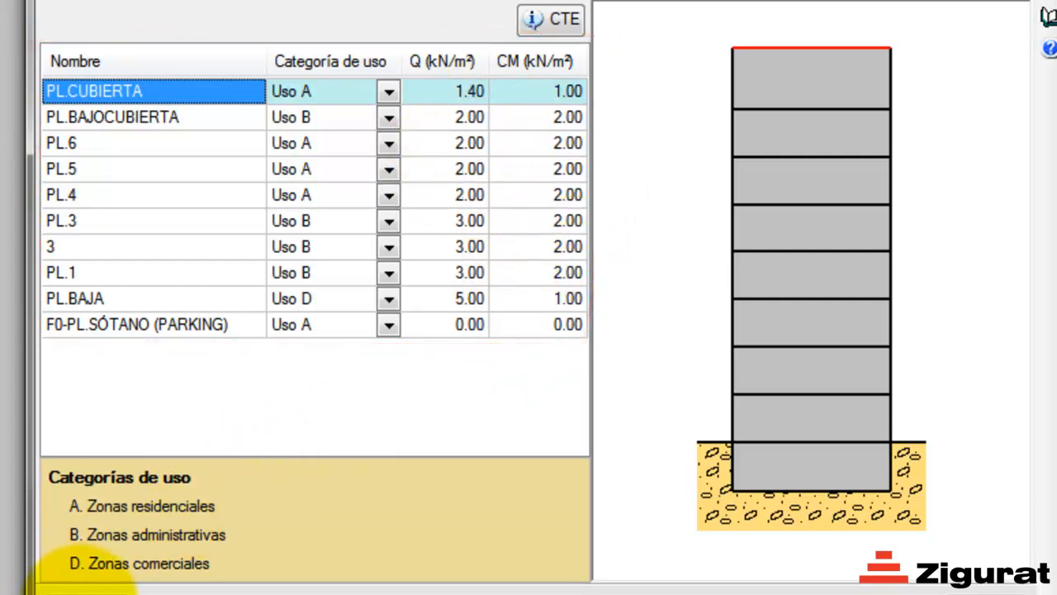
left_click(80, 593)
left_click(564, 370)
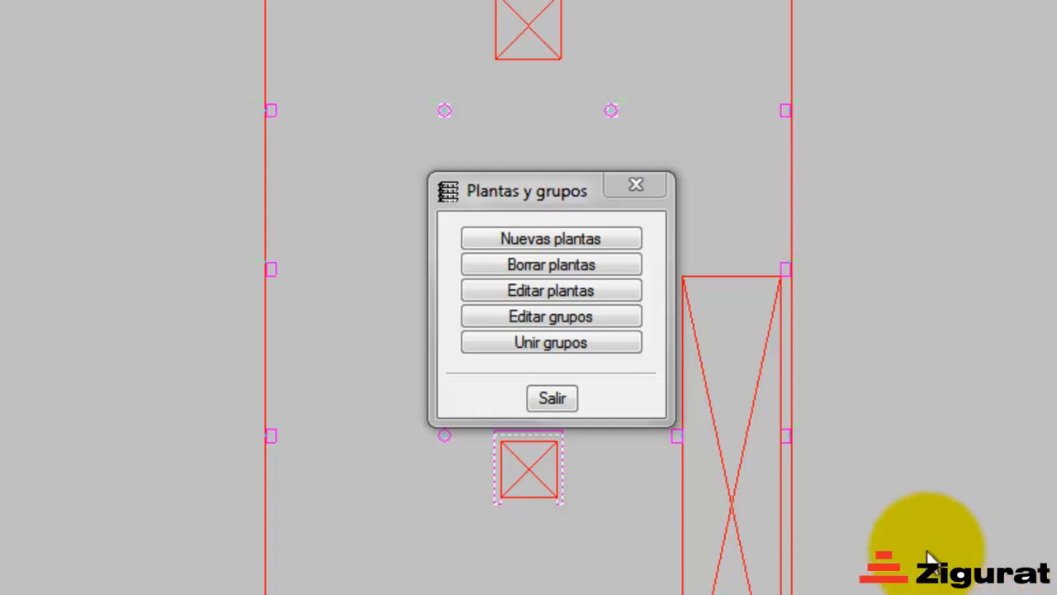
Join floor group 3 with PL.3, keeping the beam and load data of PL.3, and check the resulting group list
left_click(615, 350)
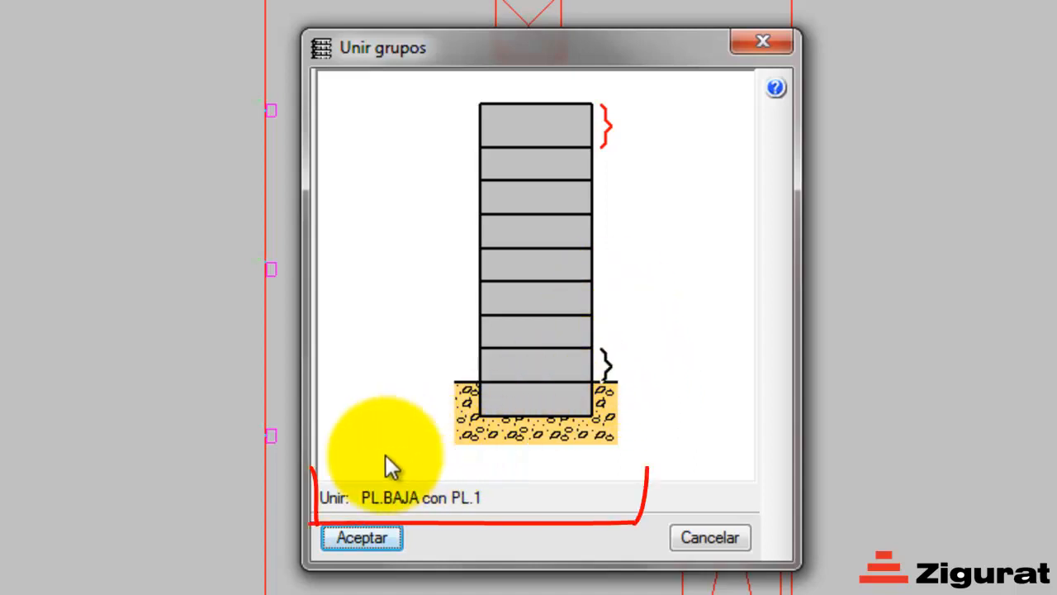
left_click(608, 300)
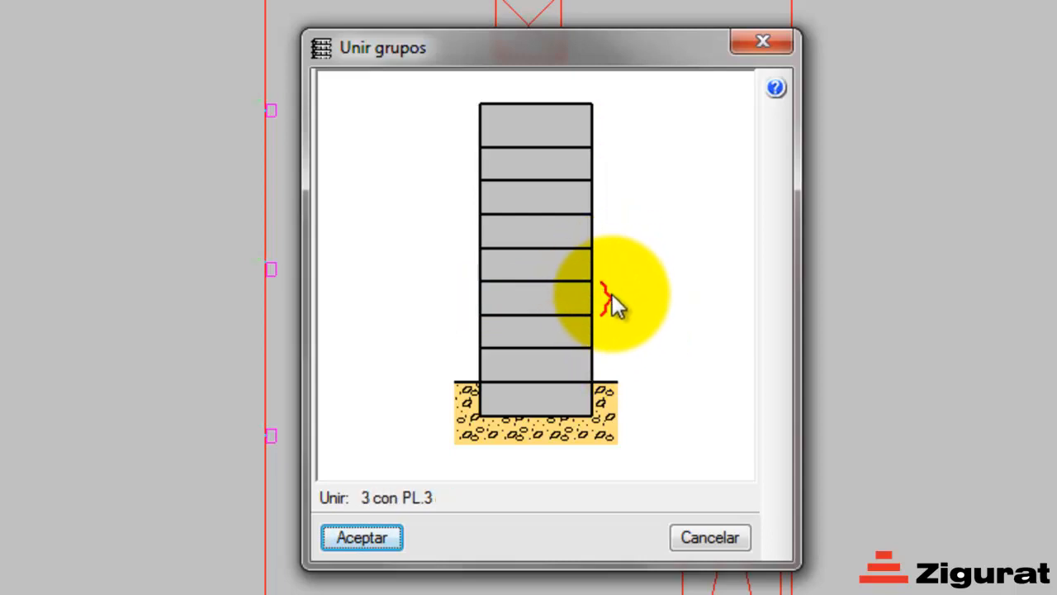
left_click(380, 539)
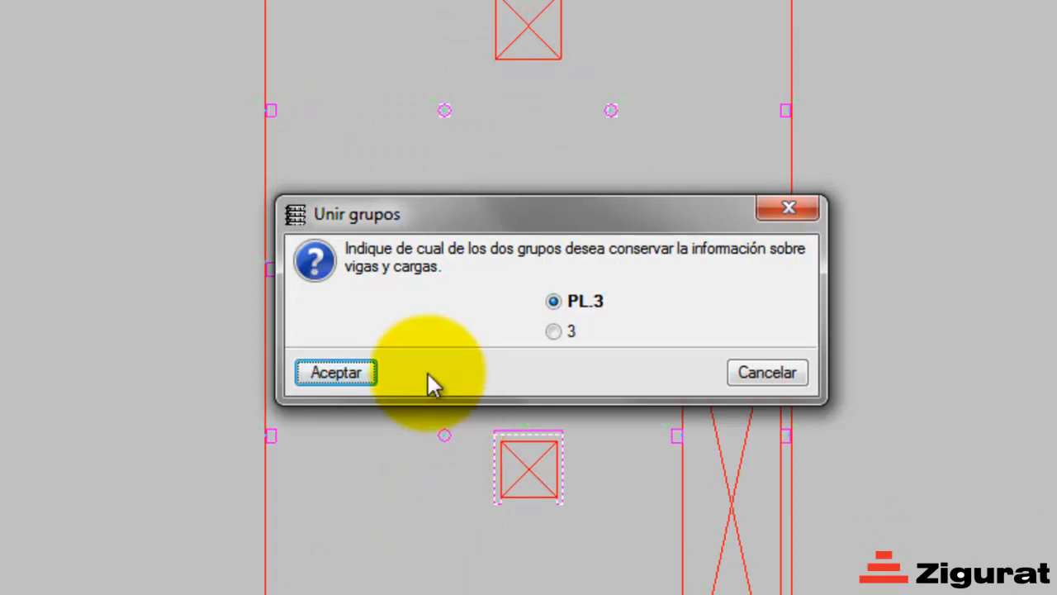
left_click(337, 373)
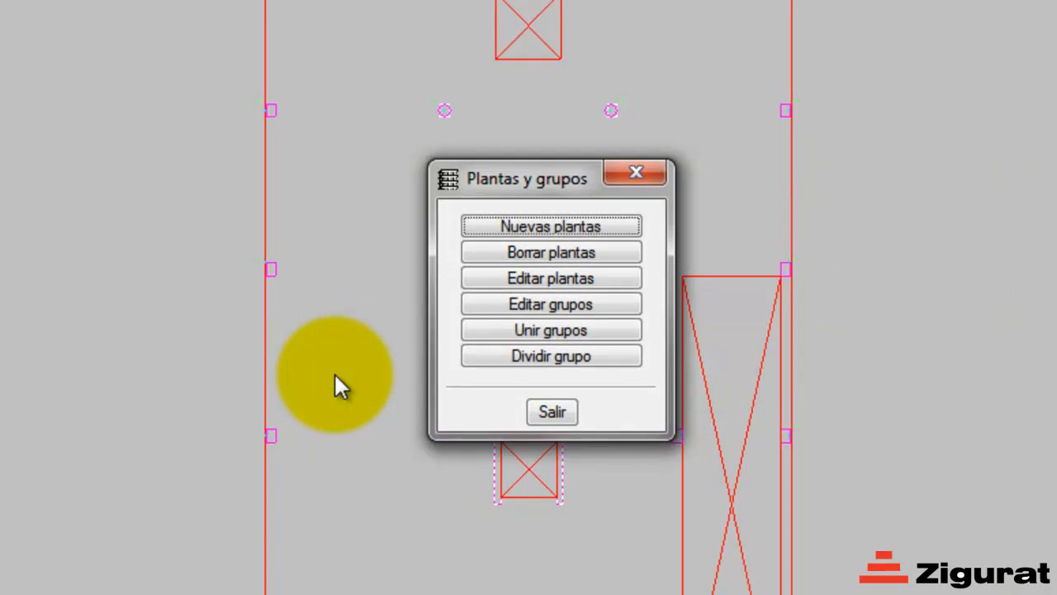
left_click(508, 305)
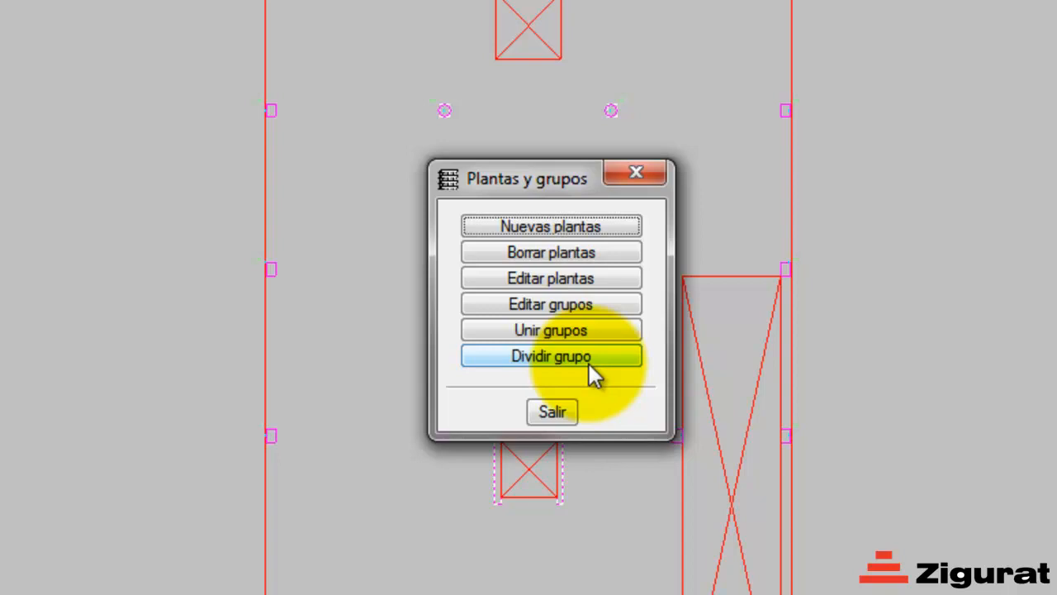
Join floor group PL.4 with PL.5, keeping the beam and load data of PL.4
left_click(590, 329)
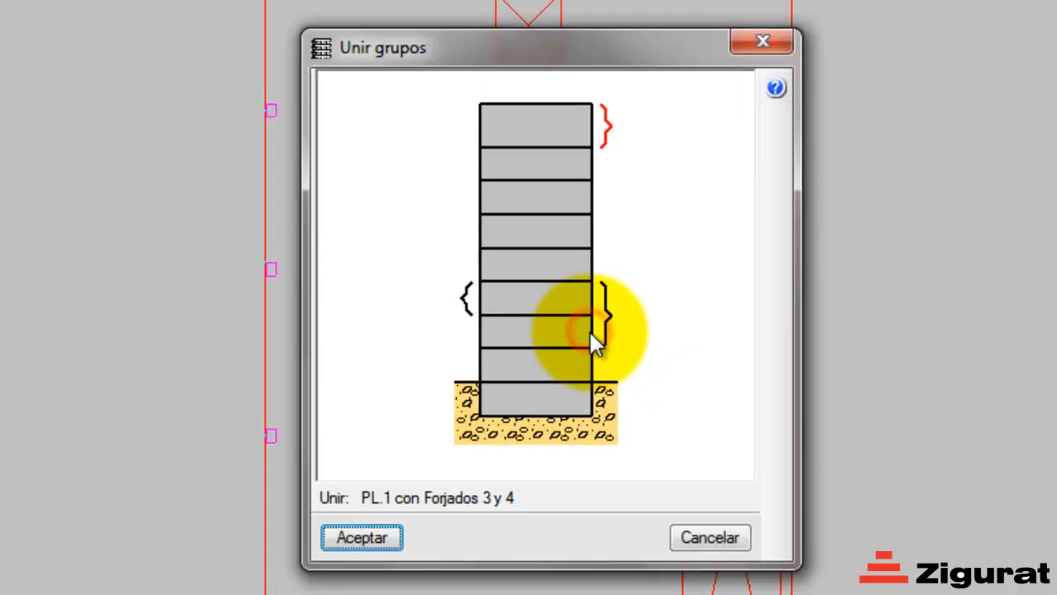
left_click(611, 234)
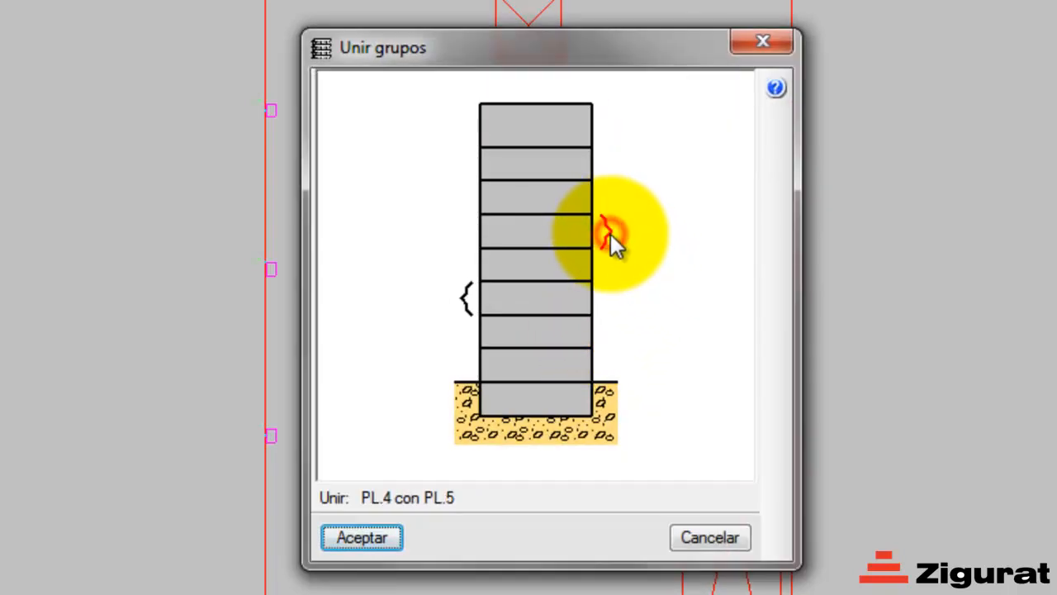
left_click(347, 541)
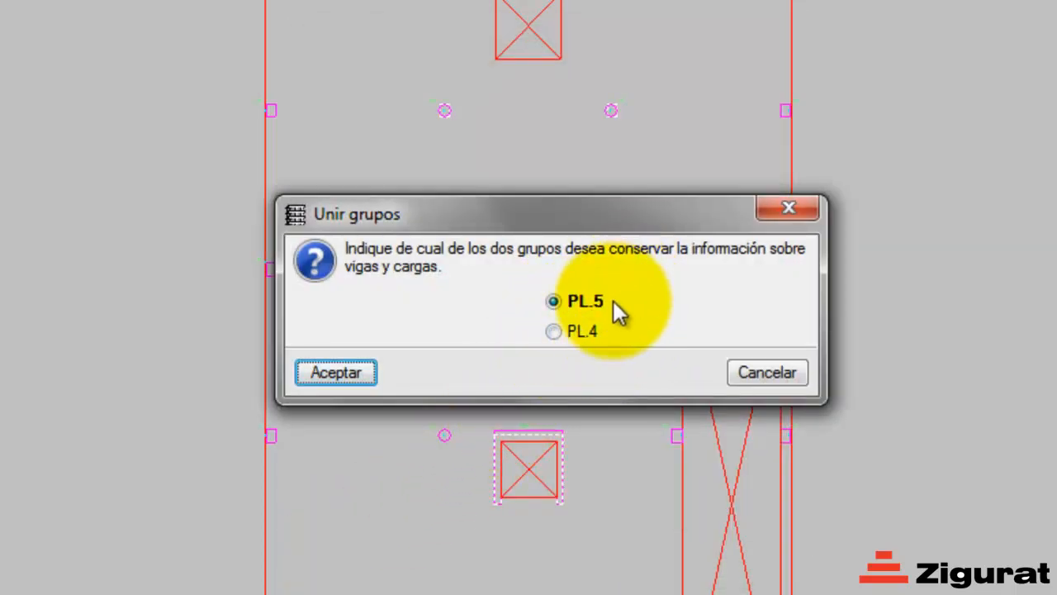
left_click(578, 334)
left_click(335, 373)
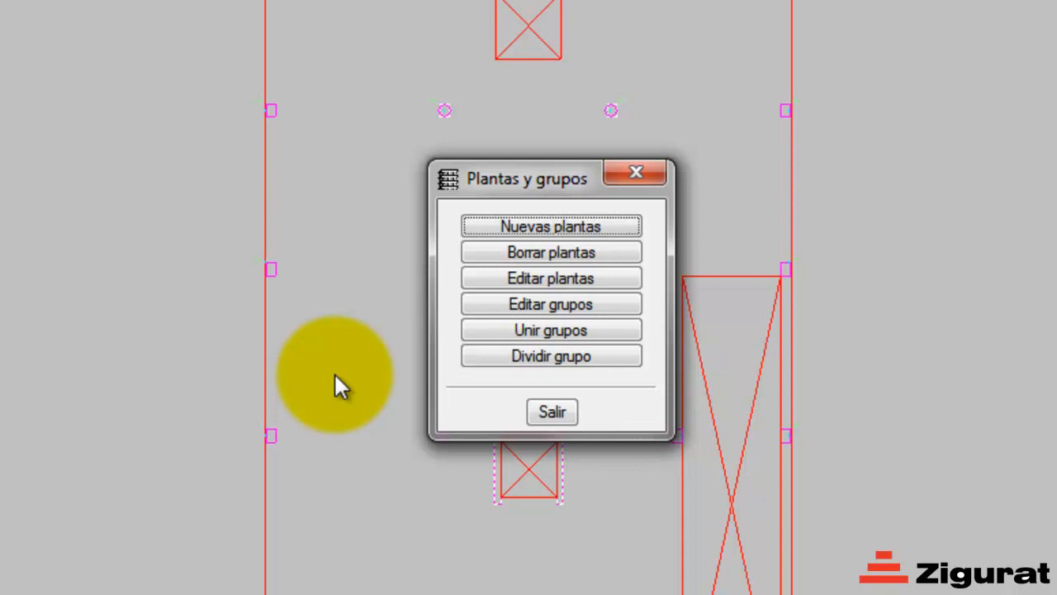
Join group Forjados 5 y 6 with PL.6, keeping the beam and load data of PL.6, and check the group list
left_click(570, 330)
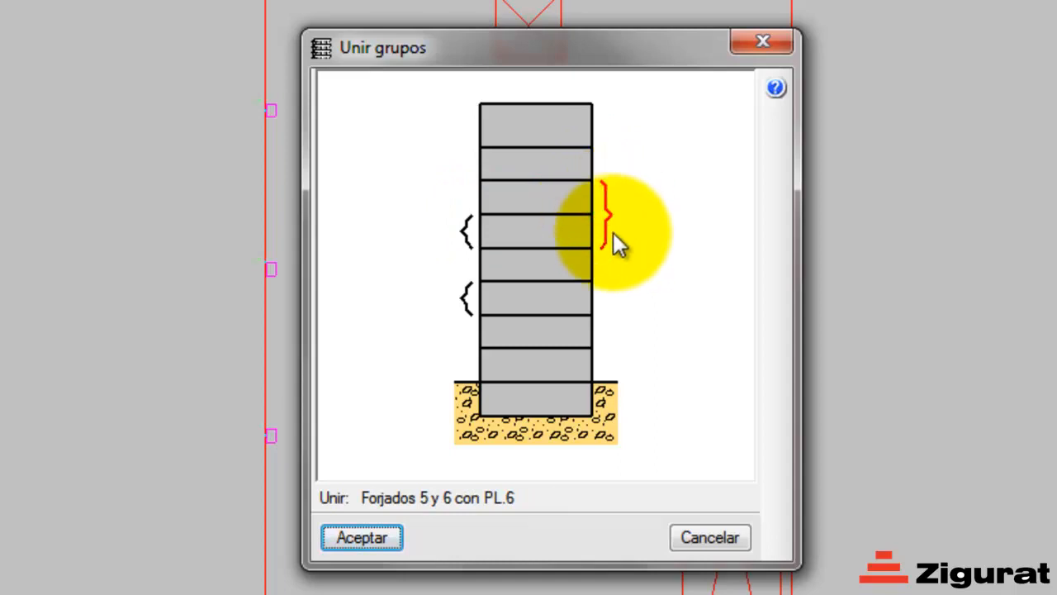
left_click(350, 535)
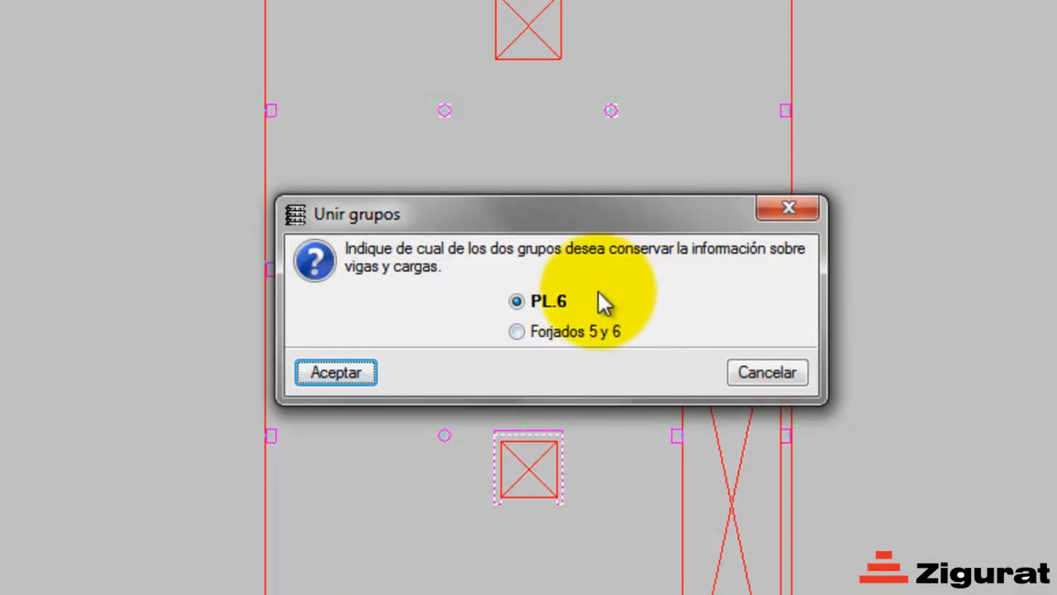
left_click(332, 374)
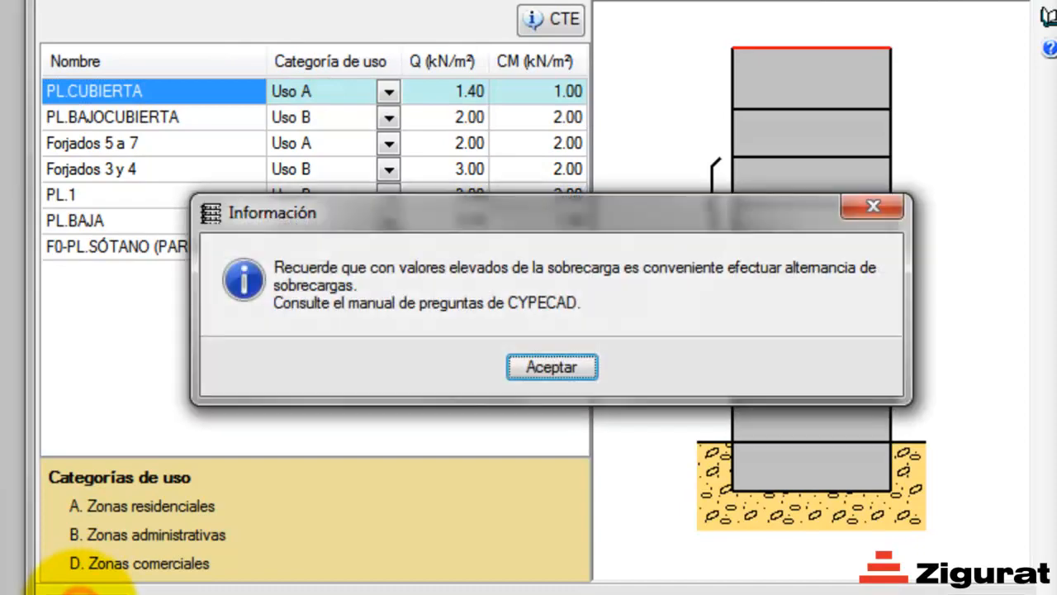
left_click(546, 360)
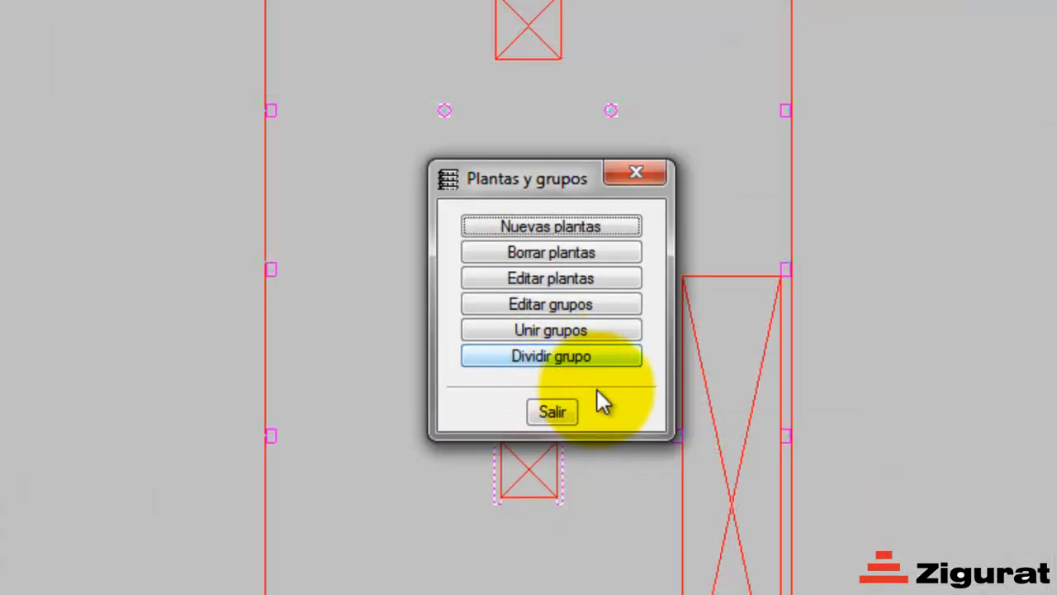